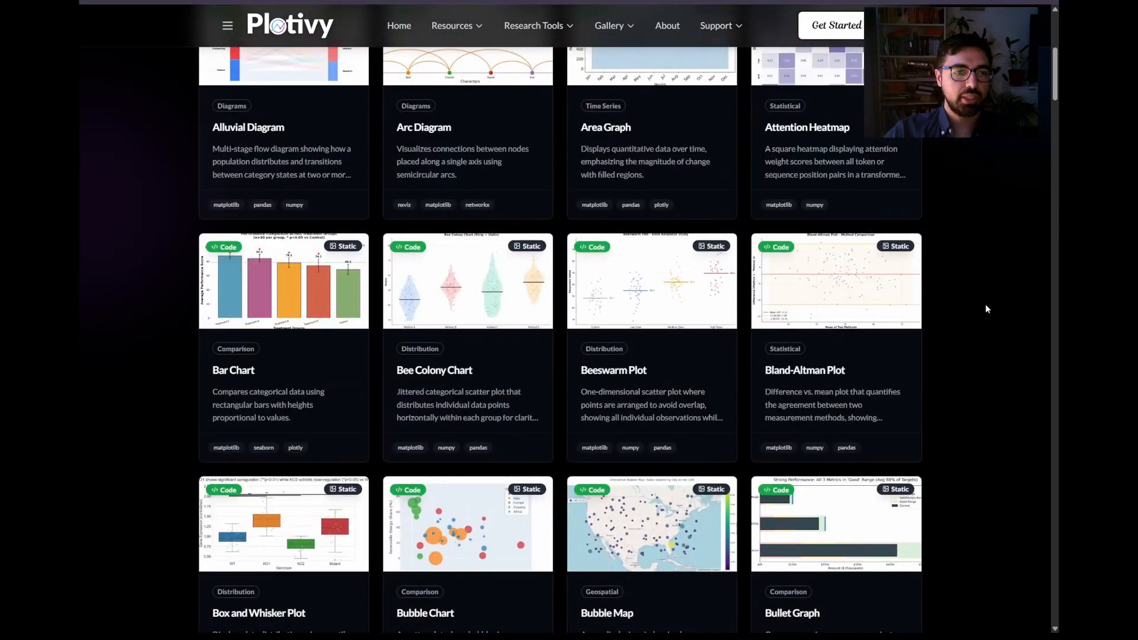
Step: Look through the chart gallery and open the data plotting workspace from the home page
{"action": "scroll", "coordinate": [985, 304], "scroll_direction": "down", "scroll_amount": 18}
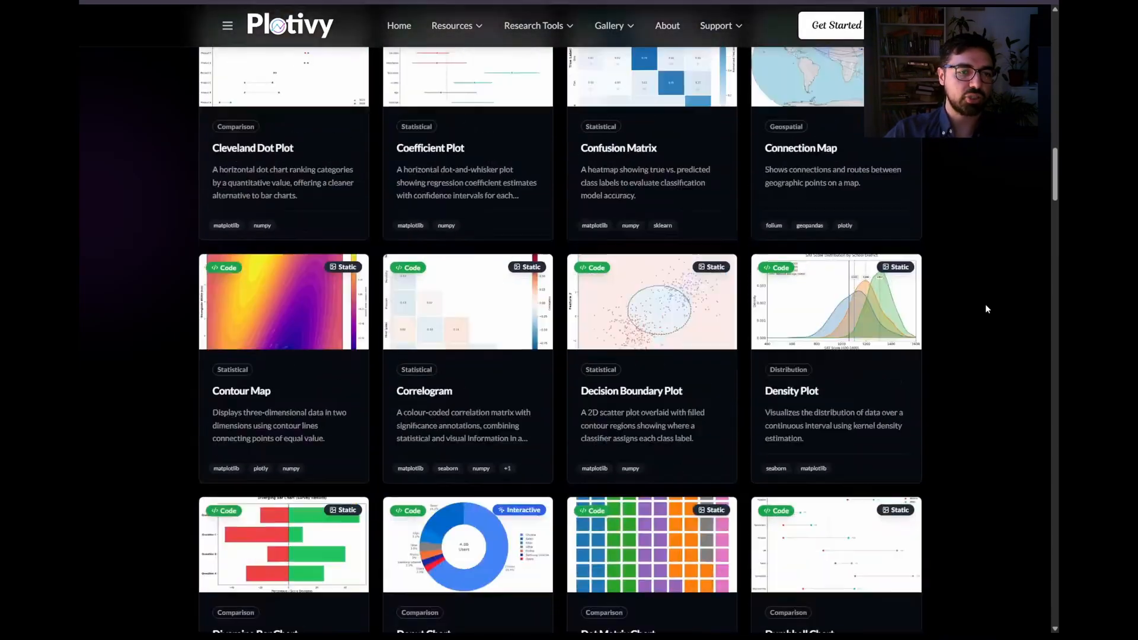
{"action": "scroll", "coordinate": [985, 305], "scroll_direction": "down", "scroll_amount": 15}
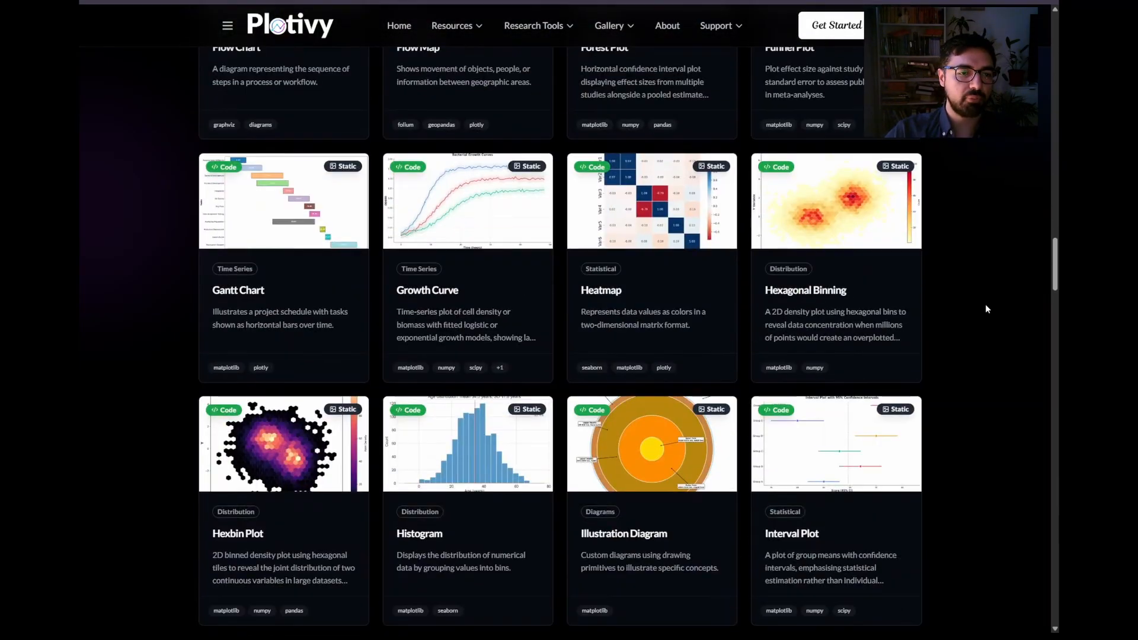
{"action": "scroll", "coordinate": [981, 310], "scroll_direction": "down", "scroll_amount": 4}
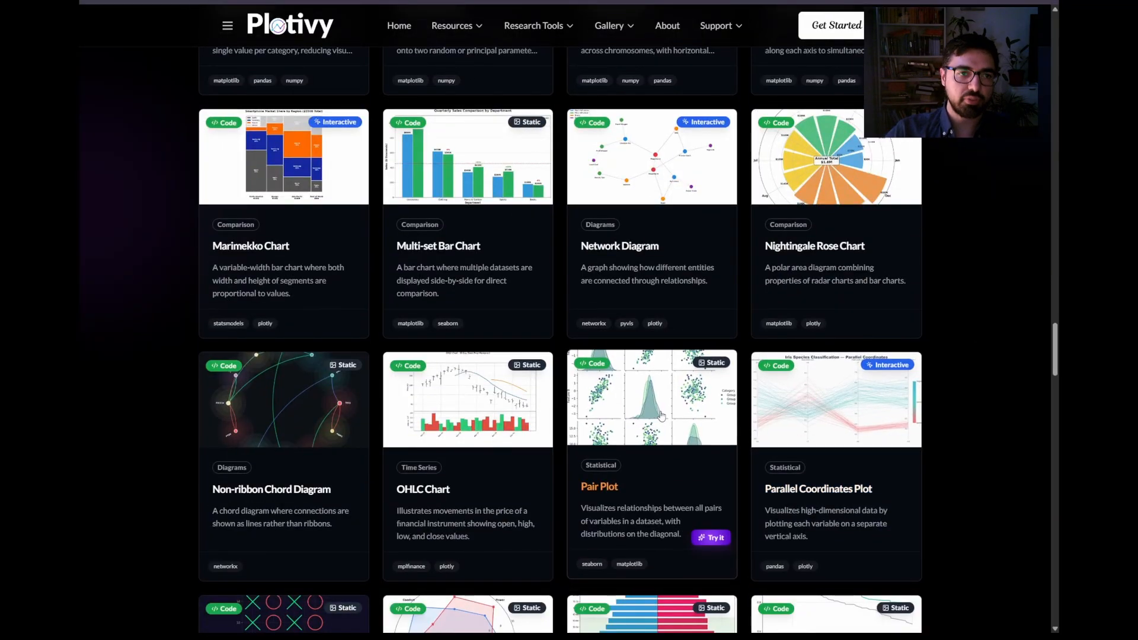
{"action": "left_click", "coordinate": [398, 24]}
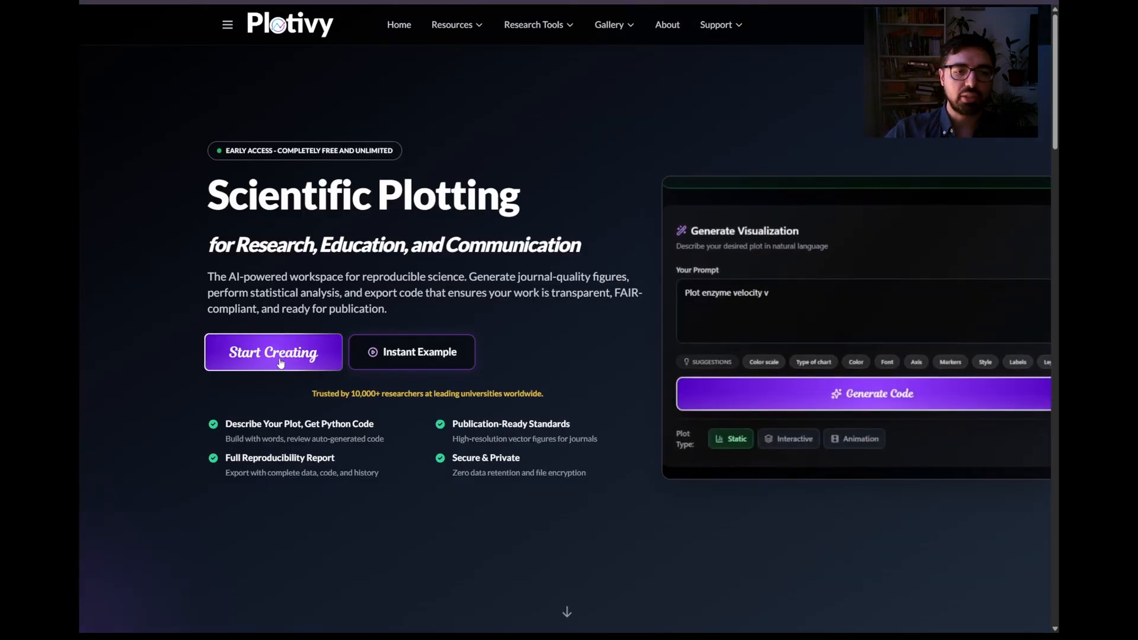
{"action": "left_click", "coordinate": [279, 358]}
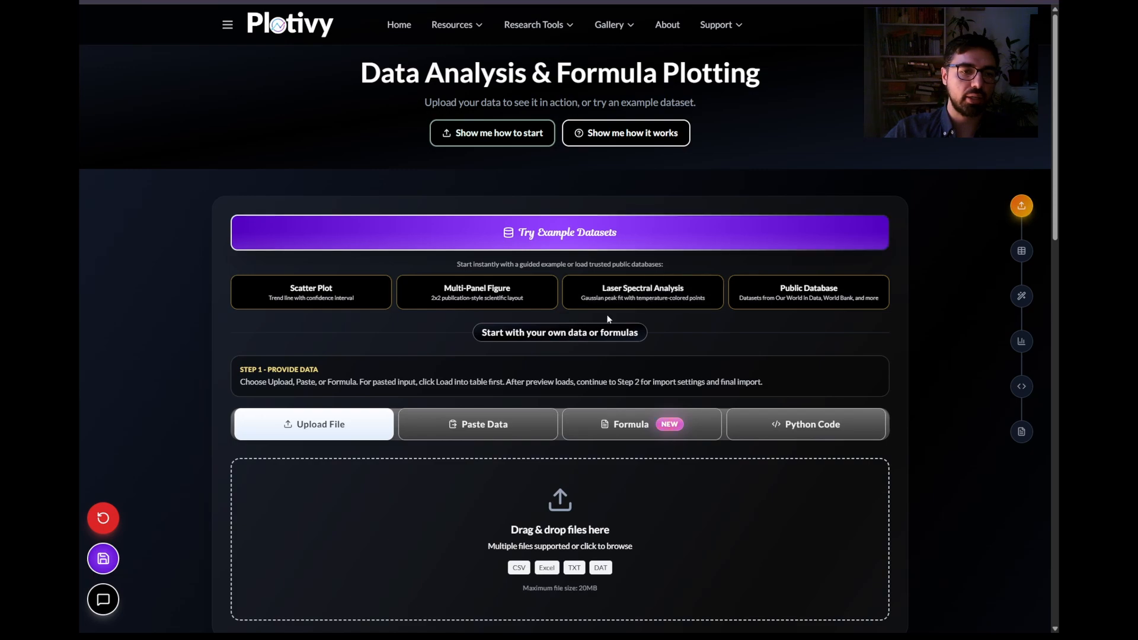
Step: Look through the example datasets and the paste, formula and Python code options for providing data
{"action": "left_click", "coordinate": [593, 233]}
{"action": "scroll", "coordinate": [722, 299], "scroll_direction": "down", "scroll_amount": 5}
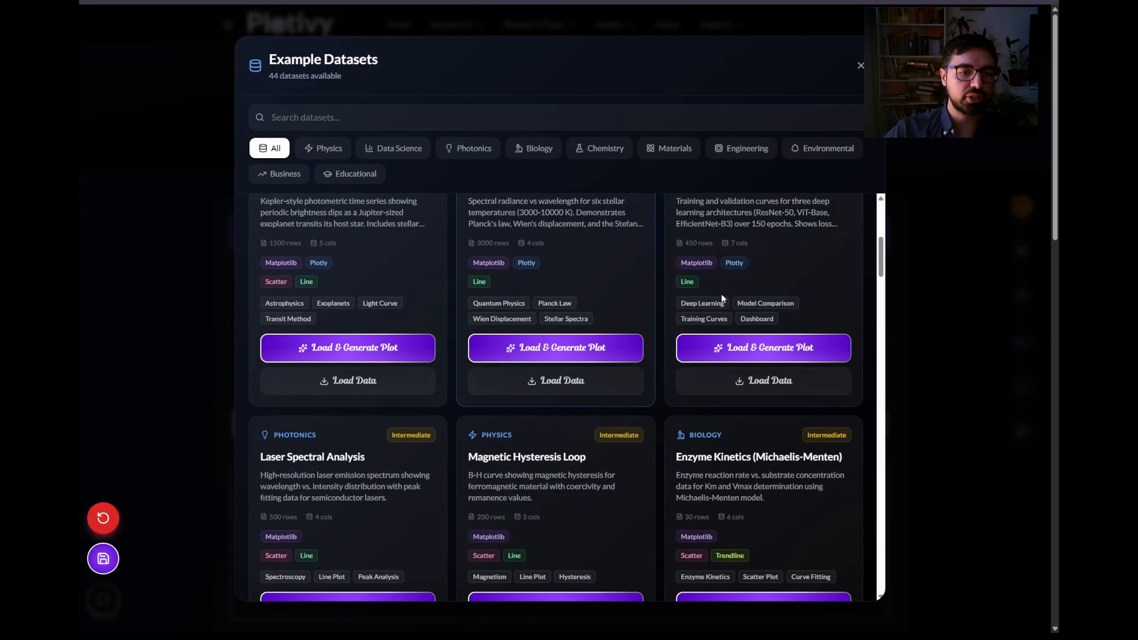
{"action": "left_click", "coordinate": [861, 65]}
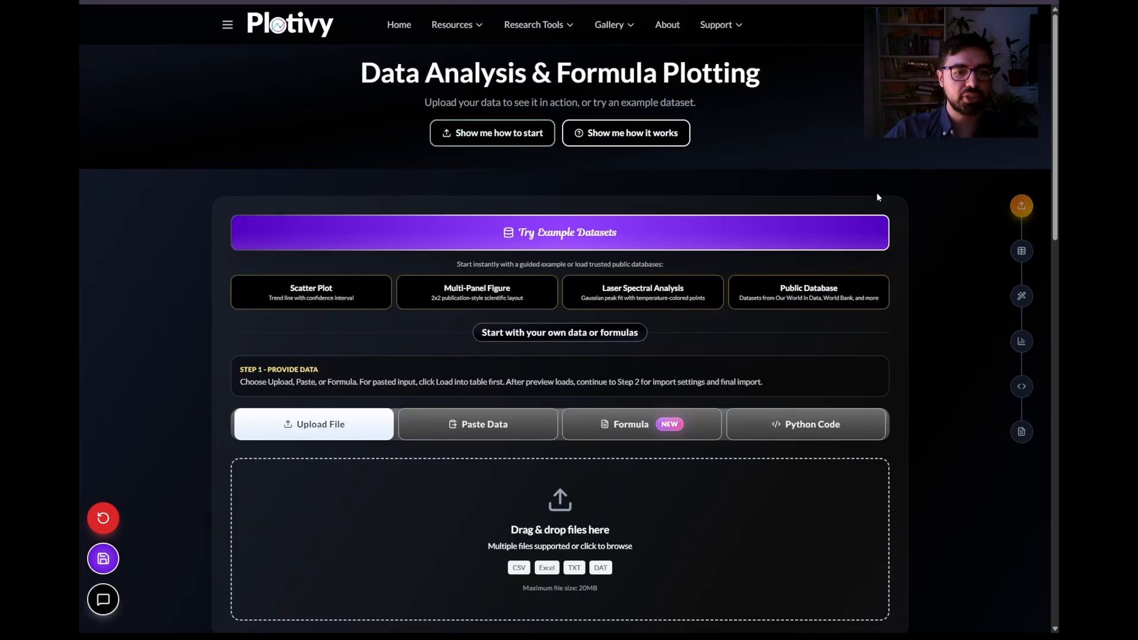
{"action": "scroll", "coordinate": [522, 201], "scroll_direction": "down", "scroll_amount": 3}
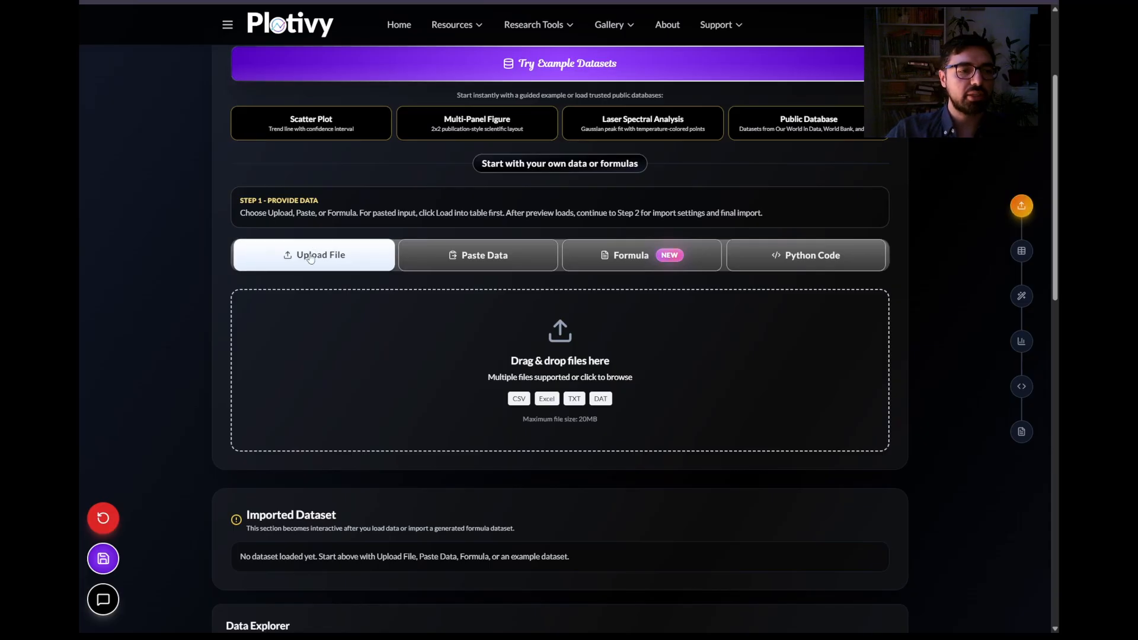
{"action": "left_click", "coordinate": [478, 256]}
{"action": "left_click", "coordinate": [649, 255]}
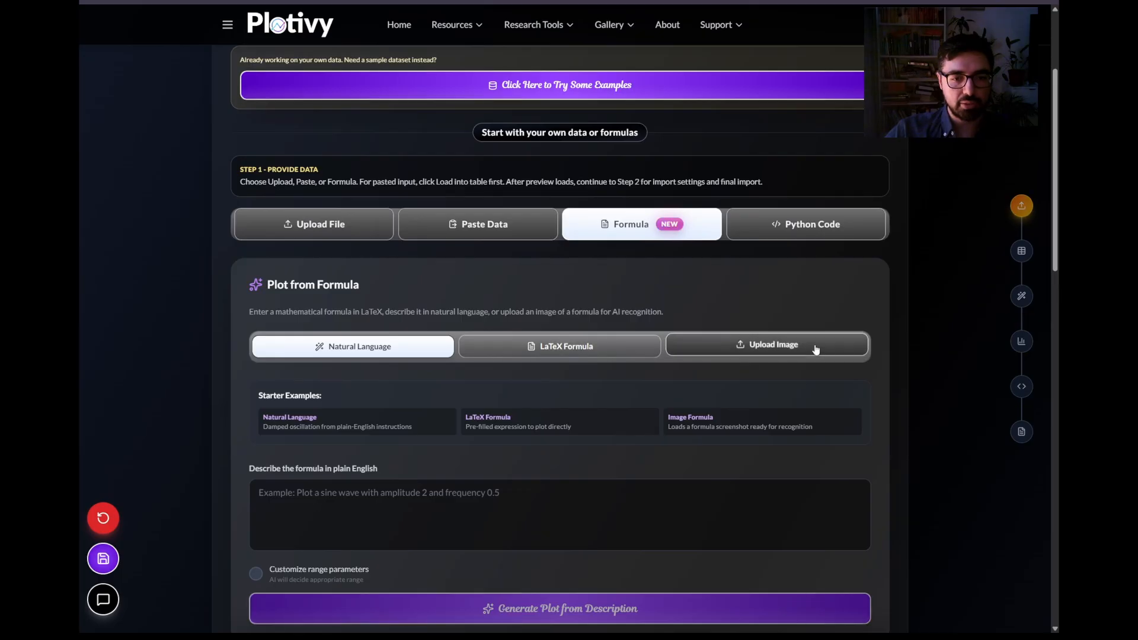
{"action": "left_click", "coordinate": [817, 234]}
Step: Upload the two-column data file and import it with the auto-detected separator
{"action": "left_click", "coordinate": [300, 229]}
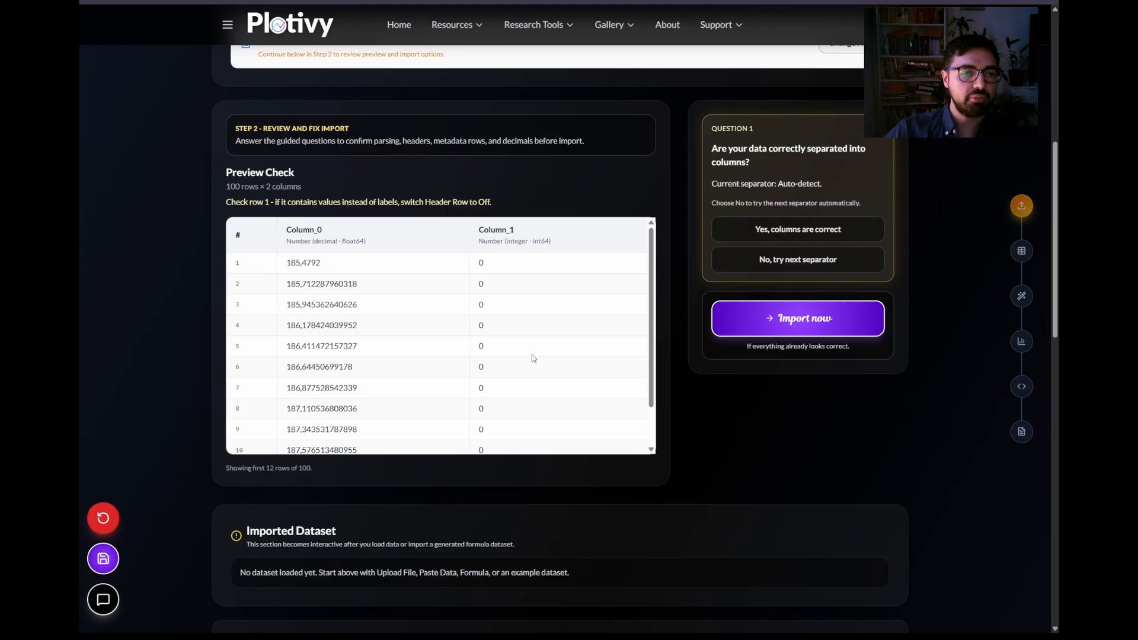
{"action": "left_click", "coordinate": [788, 322]}
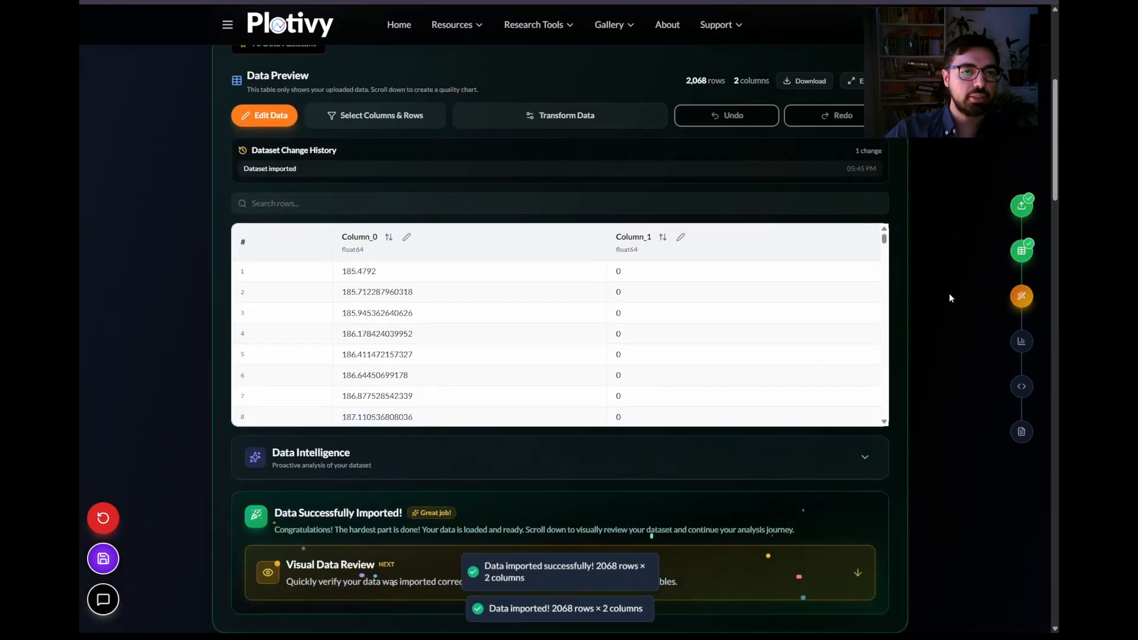
Step: Rename the first data column "Wavelength (nm)" and the second "Intensity (au)"
{"action": "left_click", "coordinate": [407, 237]}
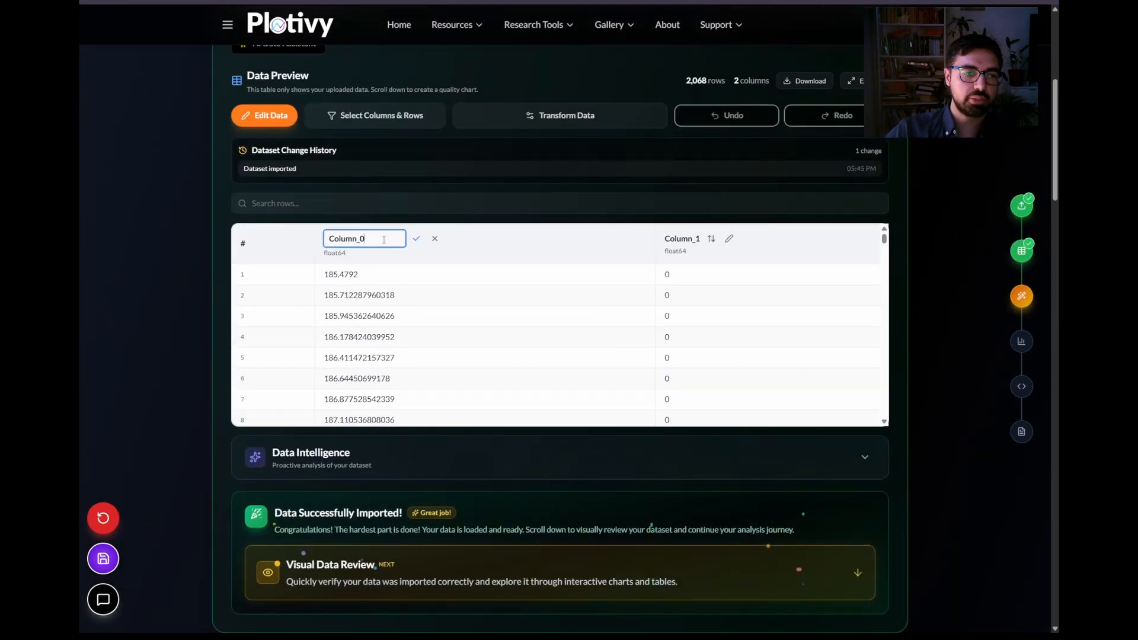
{"action": "type", "text": "Wavelen"}
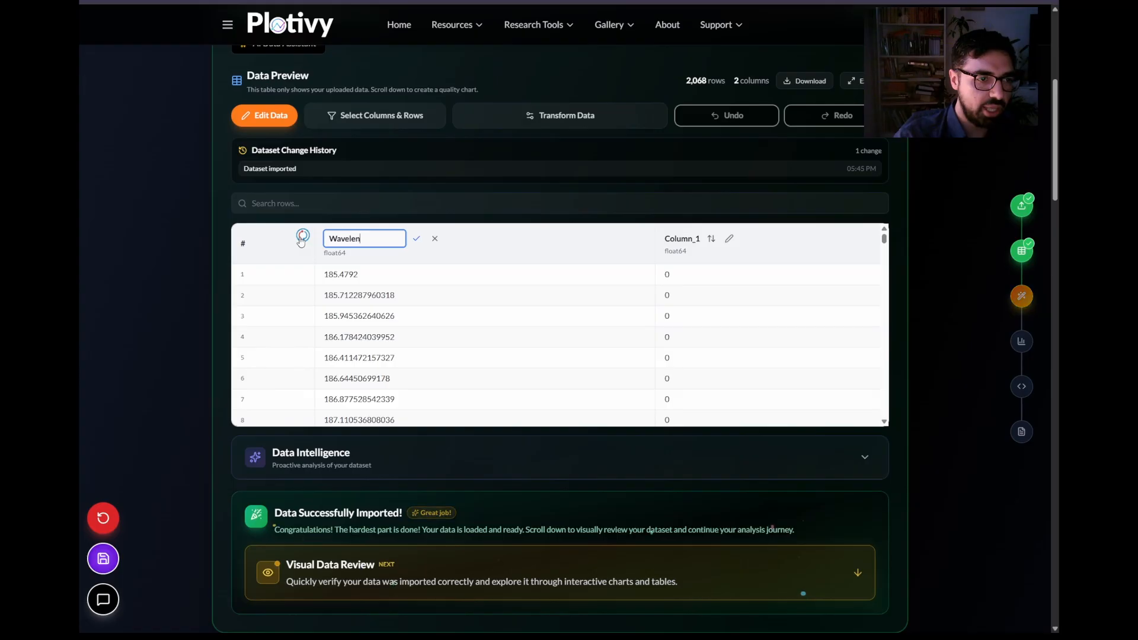
{"action": "type", "text": "gth /"}
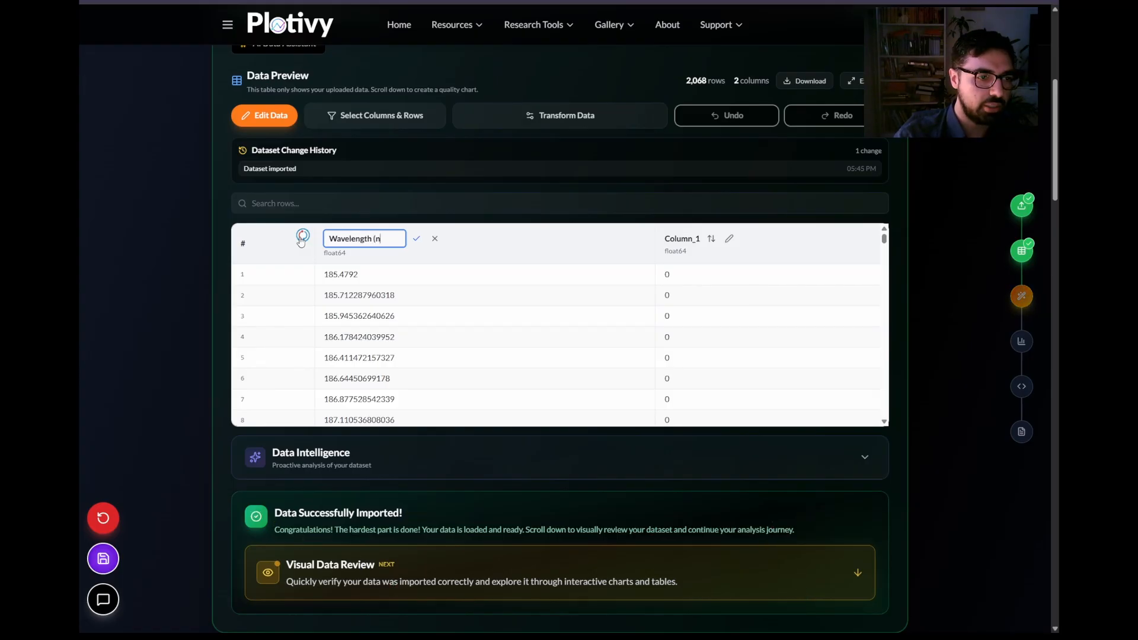
{"action": "key", "text": "Return"}
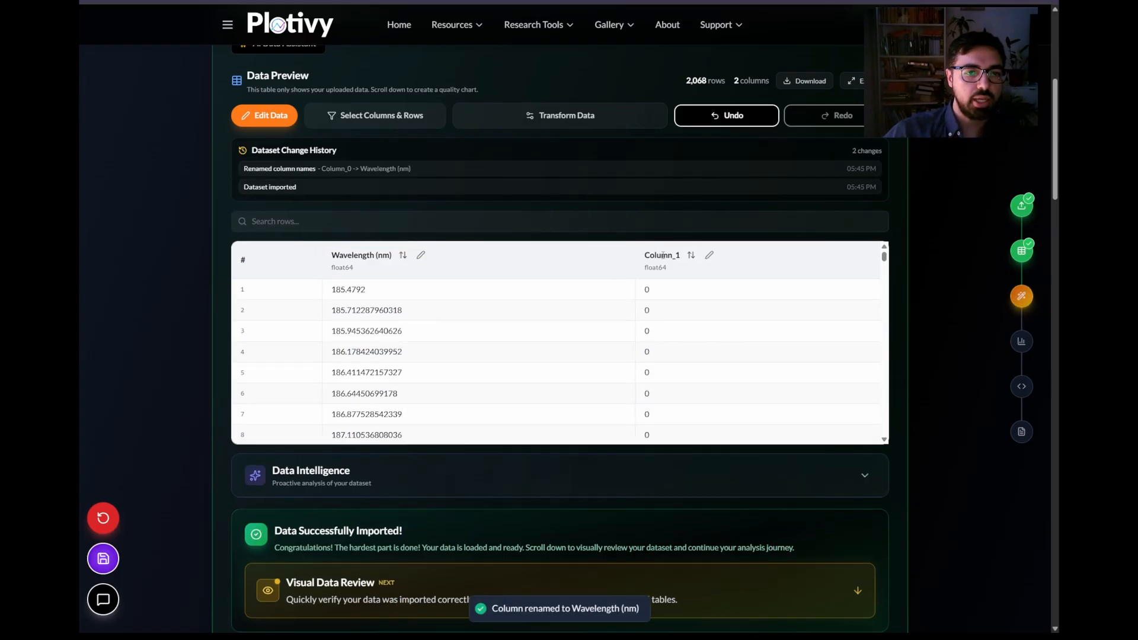
{"action": "left_click", "coordinate": [708, 256]}
{"action": "type", "text": "I"}
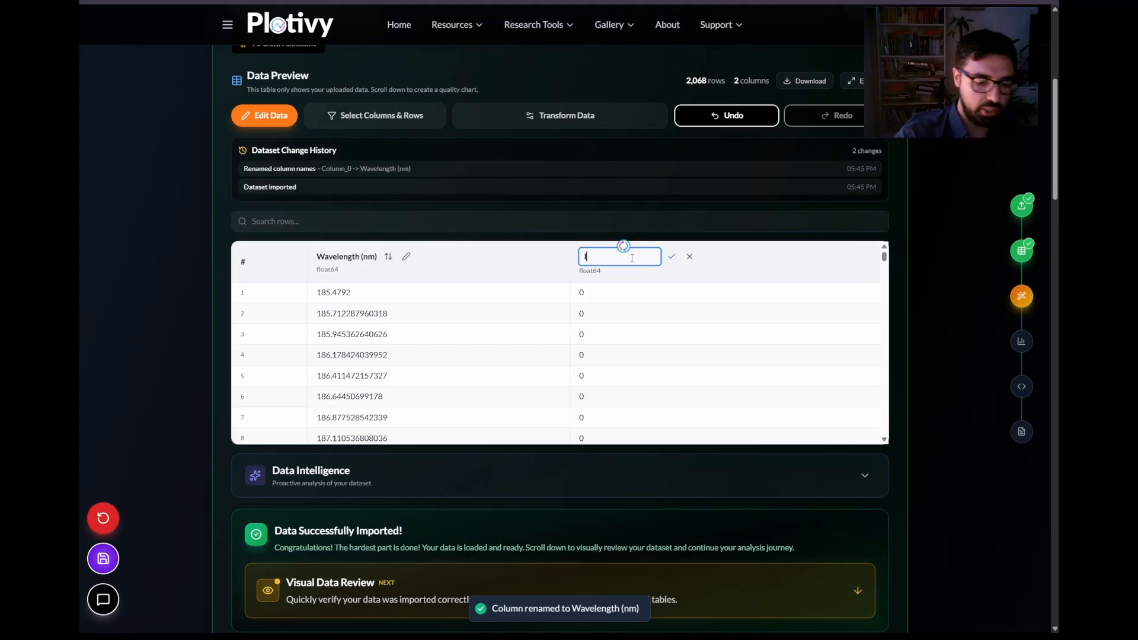
{"action": "type", "text": "ntensity (au"}
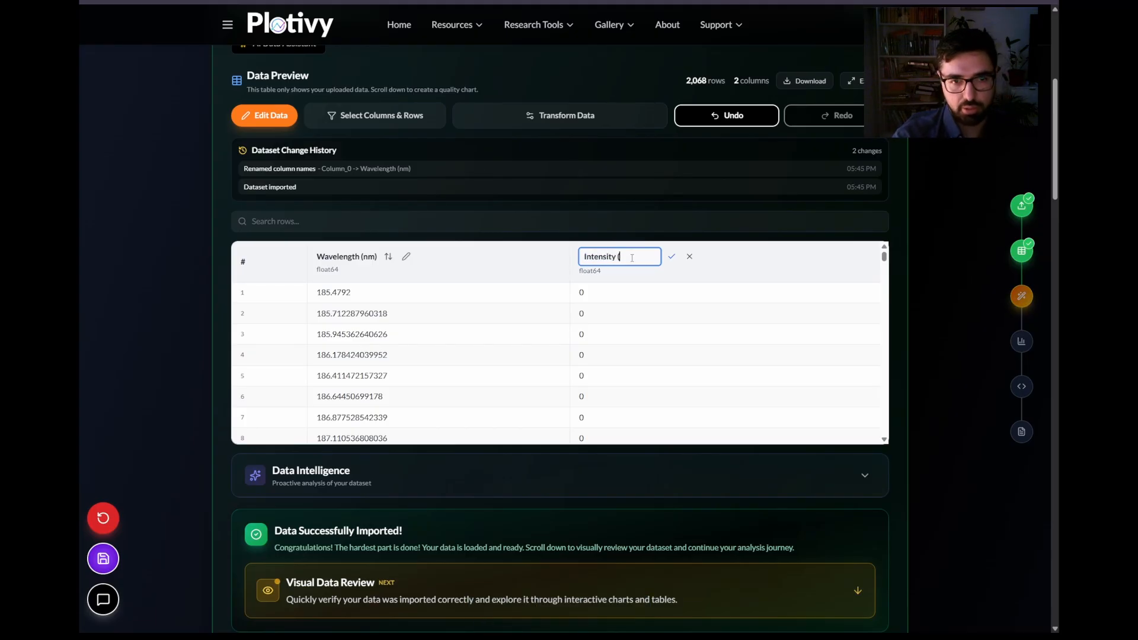
{"action": "left_click", "coordinate": [668, 259]}
Step: Preview the data as a line chart, zoom in on the oscillations above about 490 nm, and reset the zoom
{"action": "scroll", "coordinate": [956, 322], "scroll_direction": "down", "scroll_amount": 10}
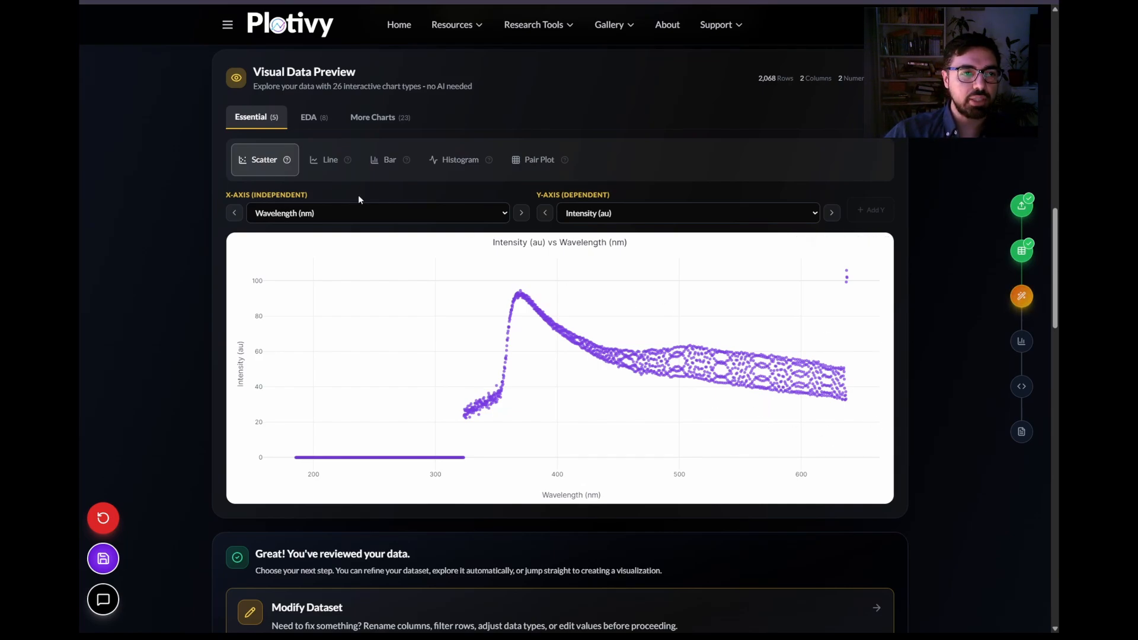
{"action": "left_click", "coordinate": [321, 168]}
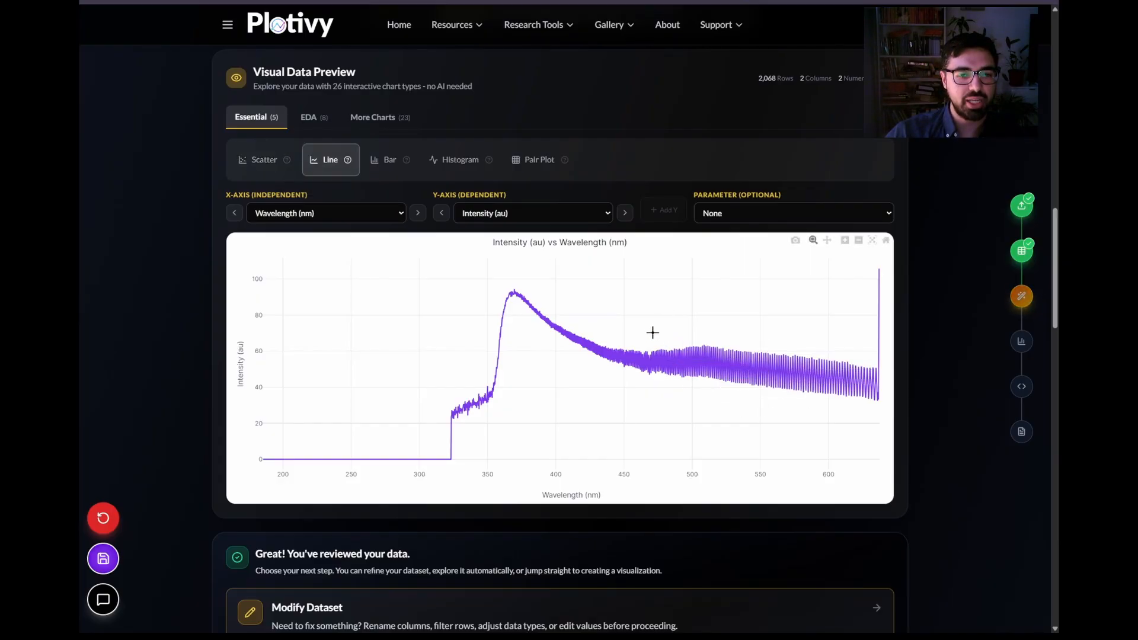
{"action": "left_click_drag", "start_coordinate": [680, 329], "coordinate": [886, 406]}
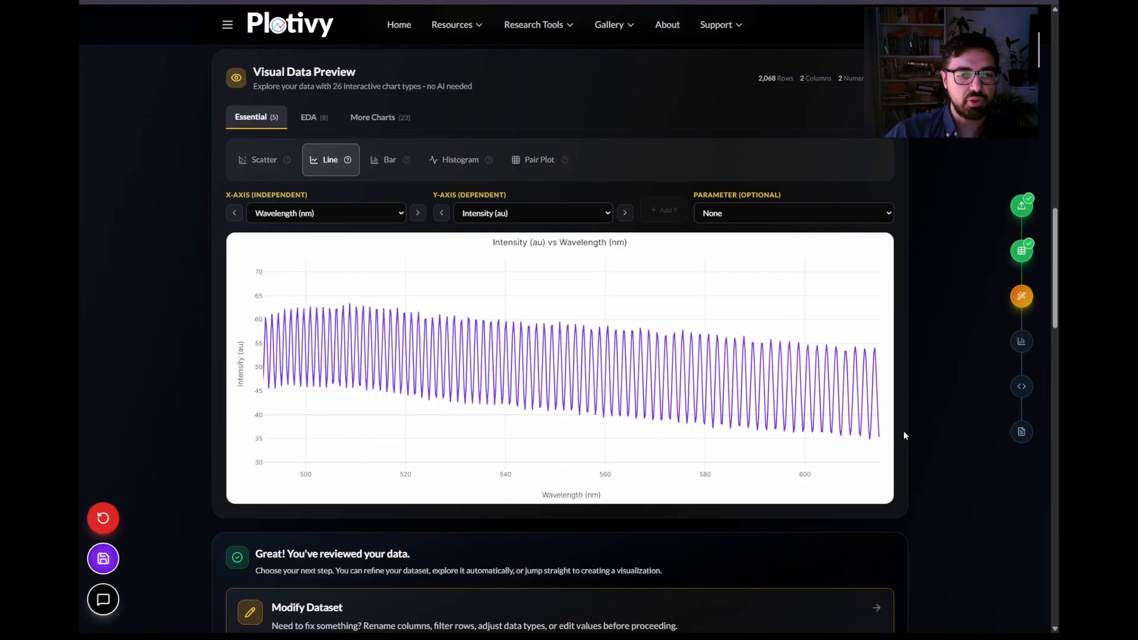
{"action": "double_click", "coordinate": [732, 301]}
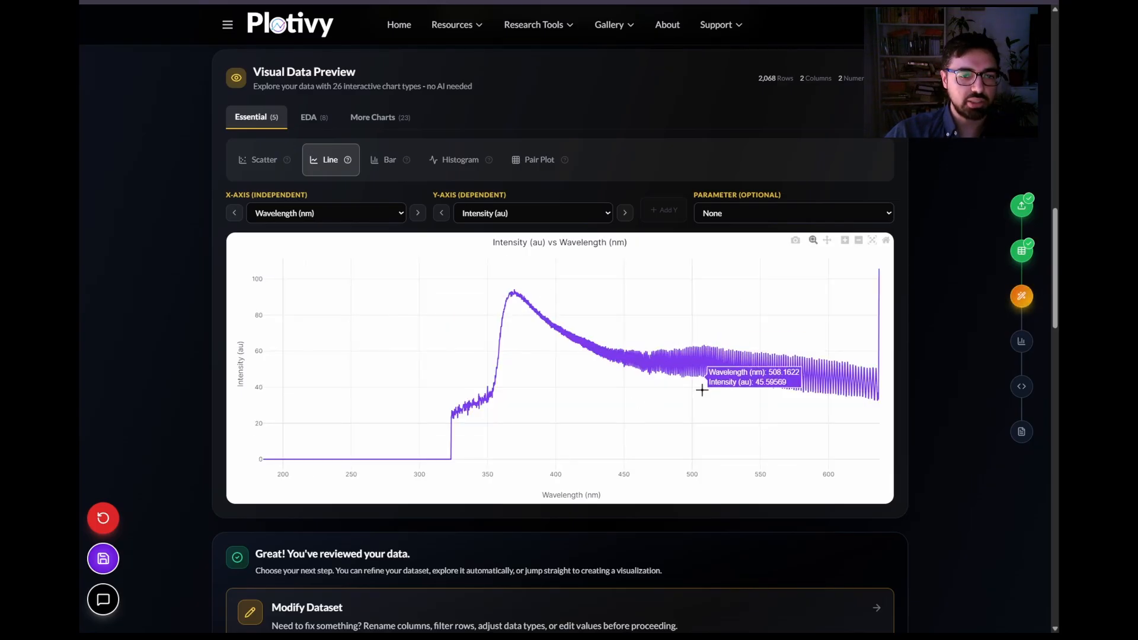
Step: Filter the dataset rows to keep Wavelength (nm) greater than 500
{"action": "scroll", "coordinate": [593, 284], "scroll_direction": "up", "scroll_amount": 5}
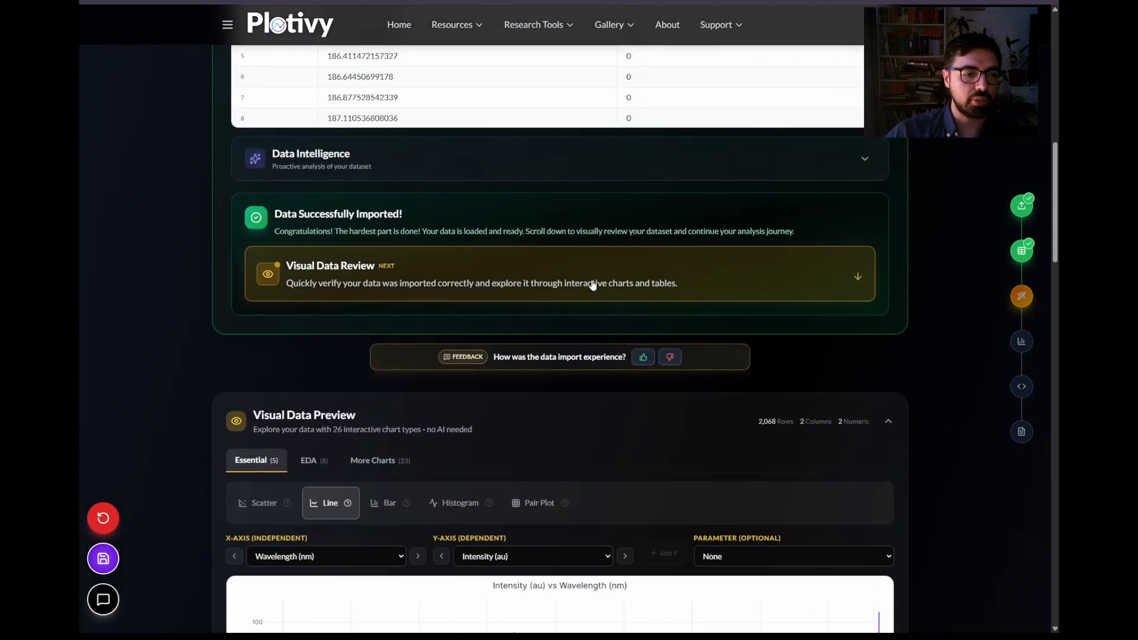
{"action": "scroll", "coordinate": [593, 285], "scroll_direction": "up", "scroll_amount": 5}
{"action": "left_click", "coordinate": [545, 115]}
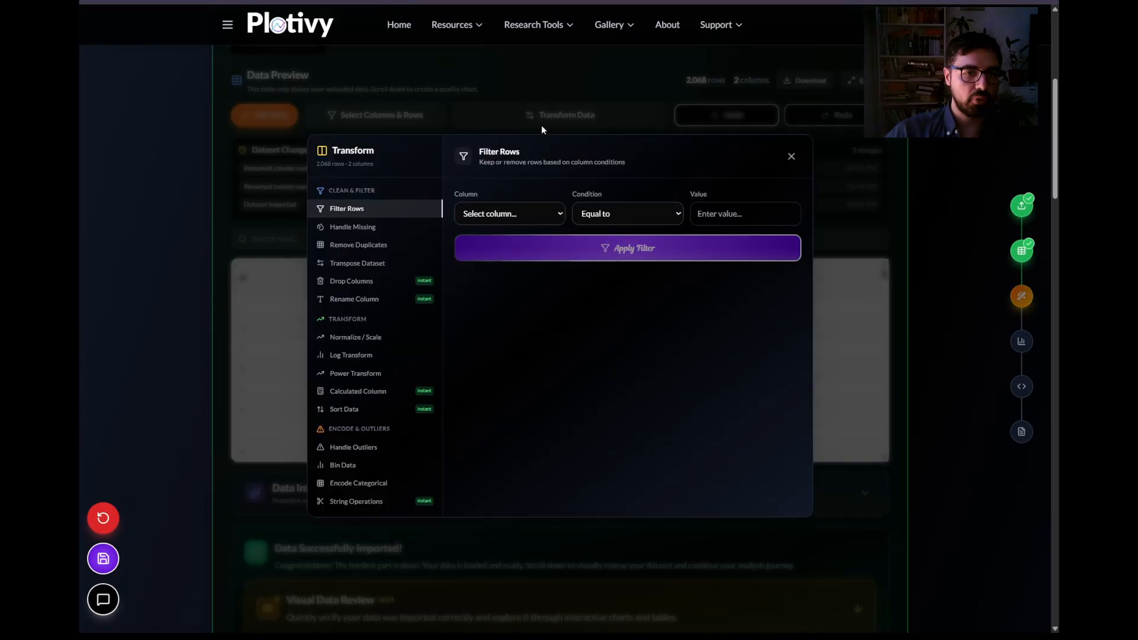
{"action": "left_click", "coordinate": [524, 212]}
{"action": "left_click", "coordinate": [519, 240]}
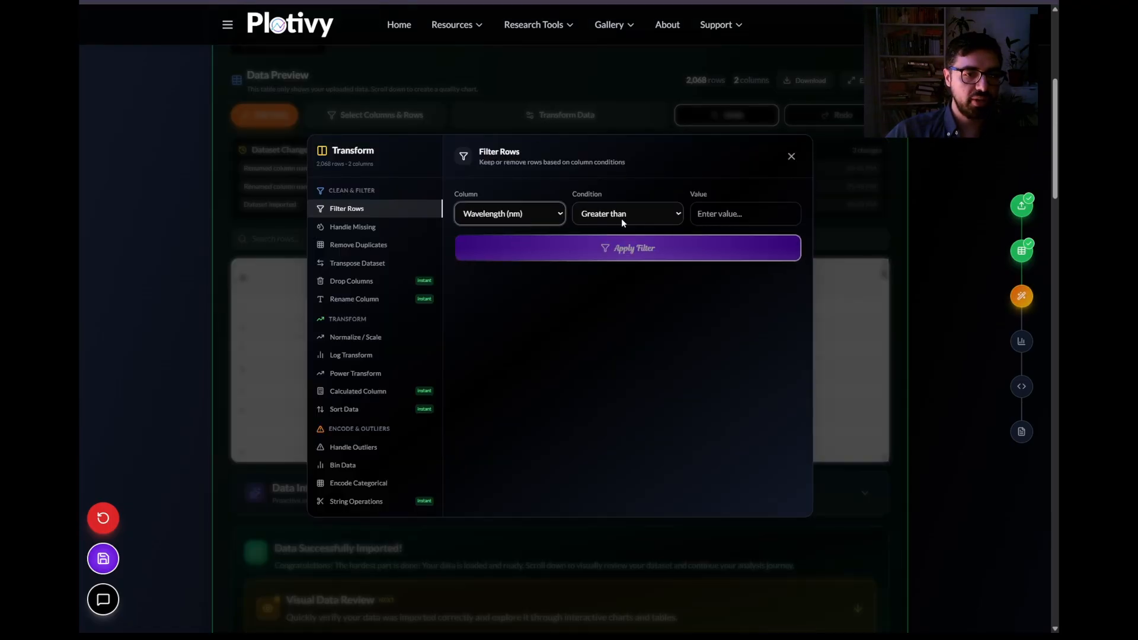
{"action": "left_click", "coordinate": [739, 215]}
{"action": "type", "text": "500"}
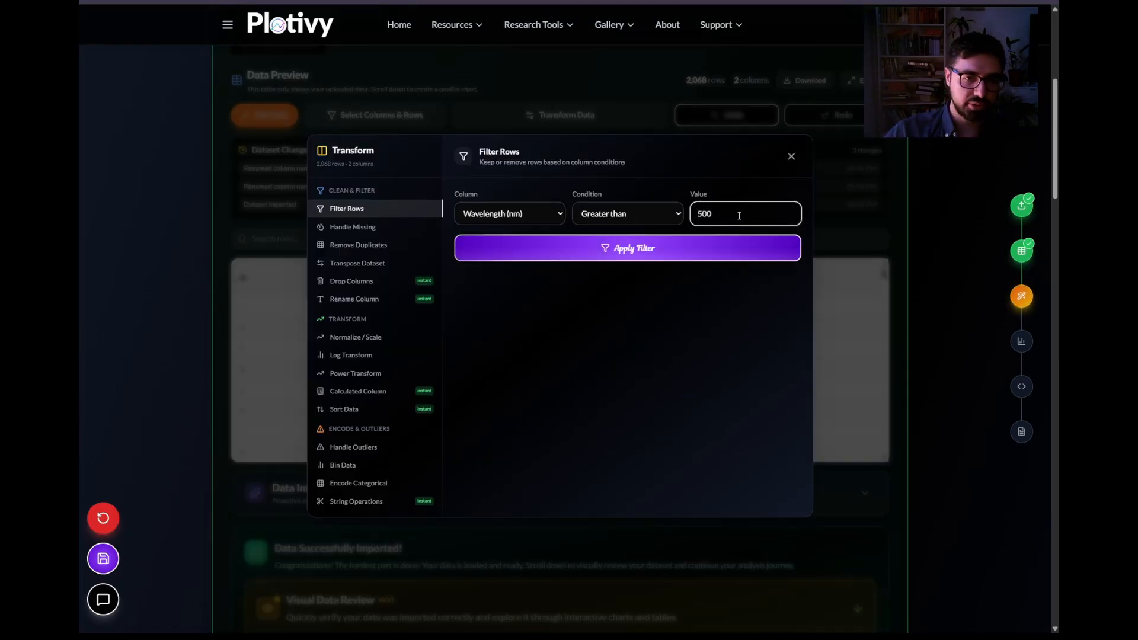
{"action": "left_click", "coordinate": [720, 244]}
Step: Apply a second row filter keeping Wavelength (nm) less than 600, and close the transform dialog
{"action": "left_click", "coordinate": [641, 220]}
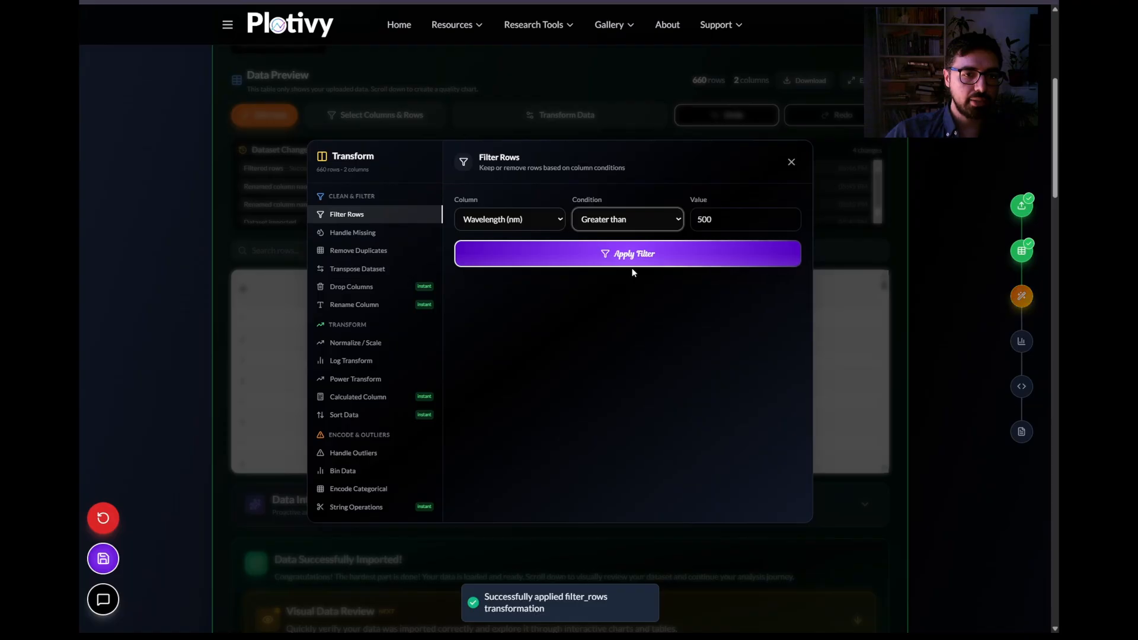
{"action": "left_click", "coordinate": [635, 269]}
{"action": "double_click", "coordinate": [726, 221]}
{"action": "type", "text": "600"}
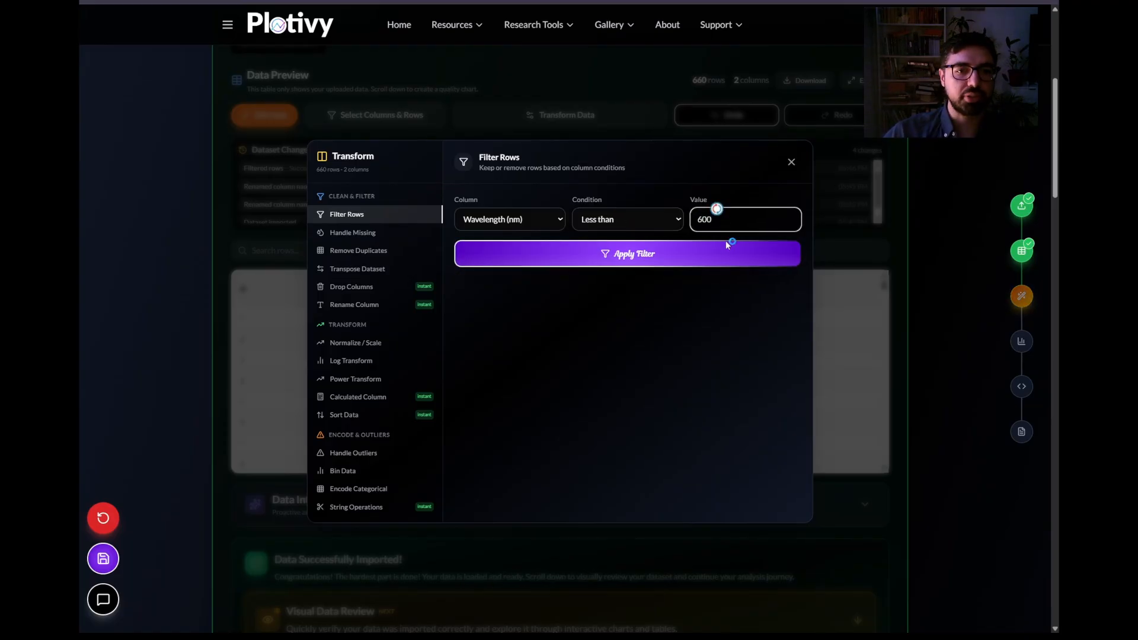
{"action": "left_click", "coordinate": [724, 255]}
{"action": "left_click", "coordinate": [791, 162]}
Step: Check the filtered line chart and start an exploratory analysis of both columns with 12 charts
{"action": "scroll", "coordinate": [865, 377], "scroll_direction": "down", "scroll_amount": 3}
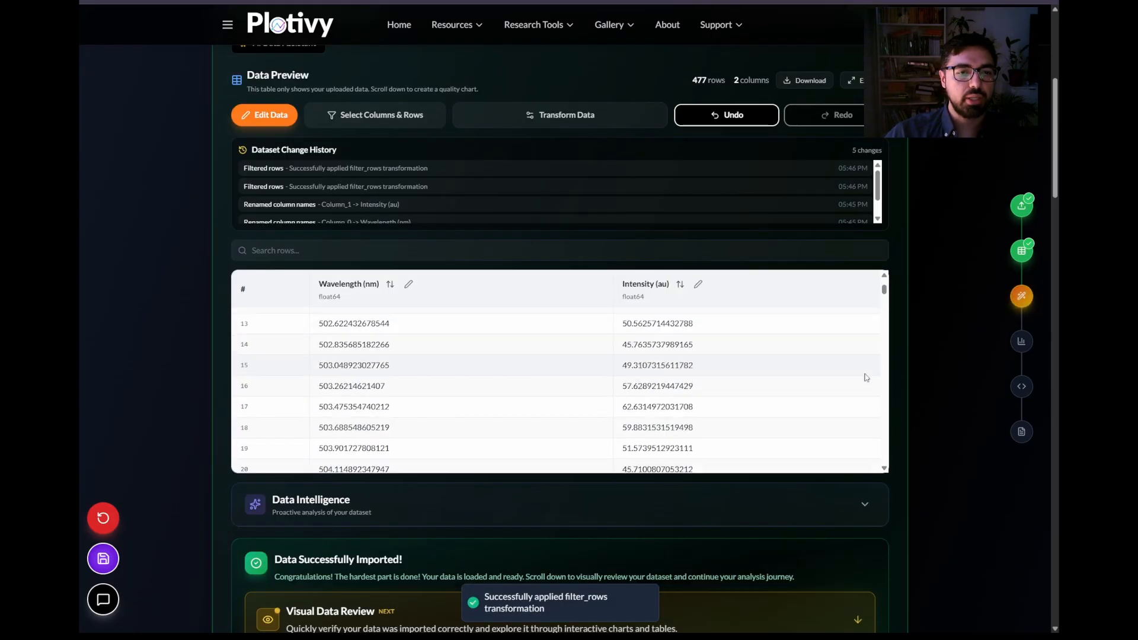
{"action": "scroll", "coordinate": [919, 404], "scroll_direction": "down", "scroll_amount": 3}
{"action": "scroll", "coordinate": [920, 400], "scroll_direction": "down", "scroll_amount": 8}
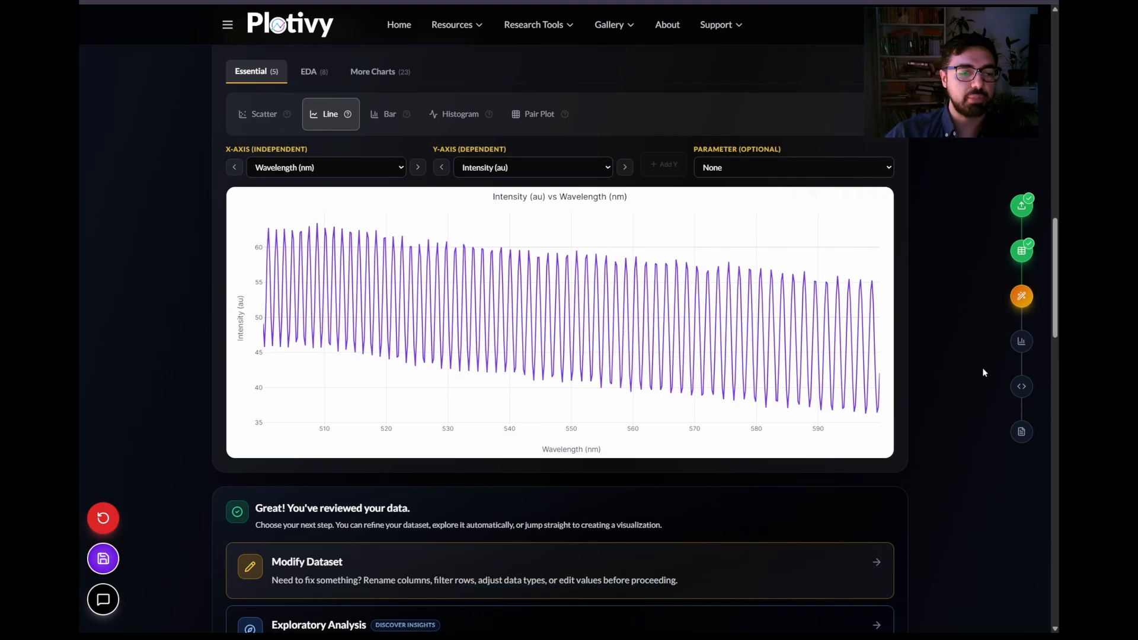
{"action": "scroll", "coordinate": [972, 363], "scroll_direction": "down", "scroll_amount": 4}
{"action": "left_click", "coordinate": [499, 363]}
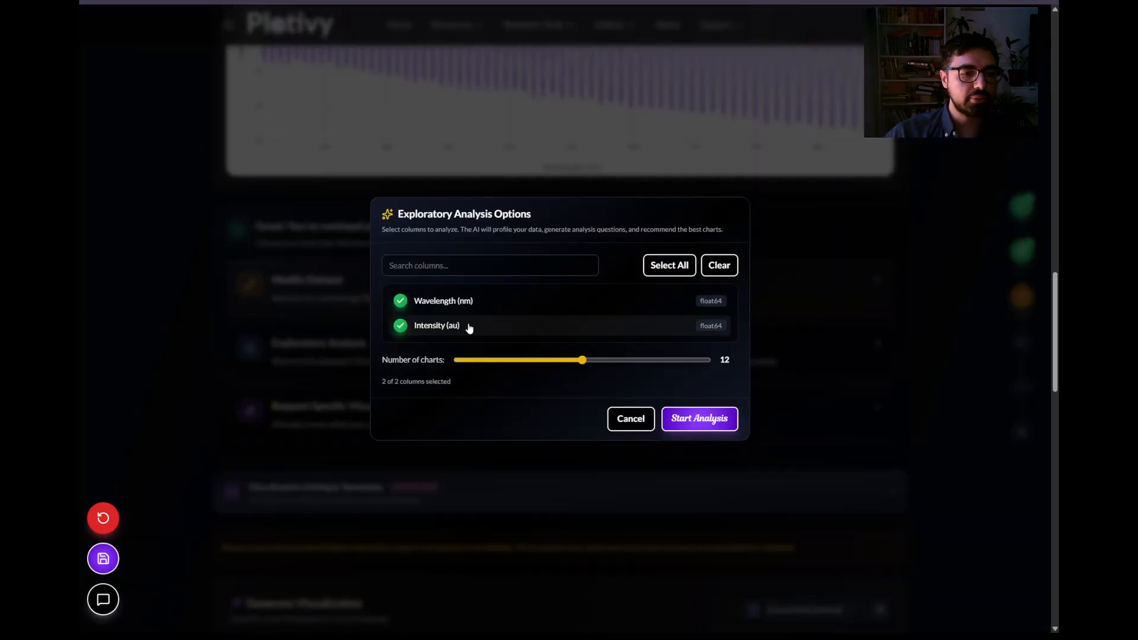
{"action": "left_click", "coordinate": [709, 418]}
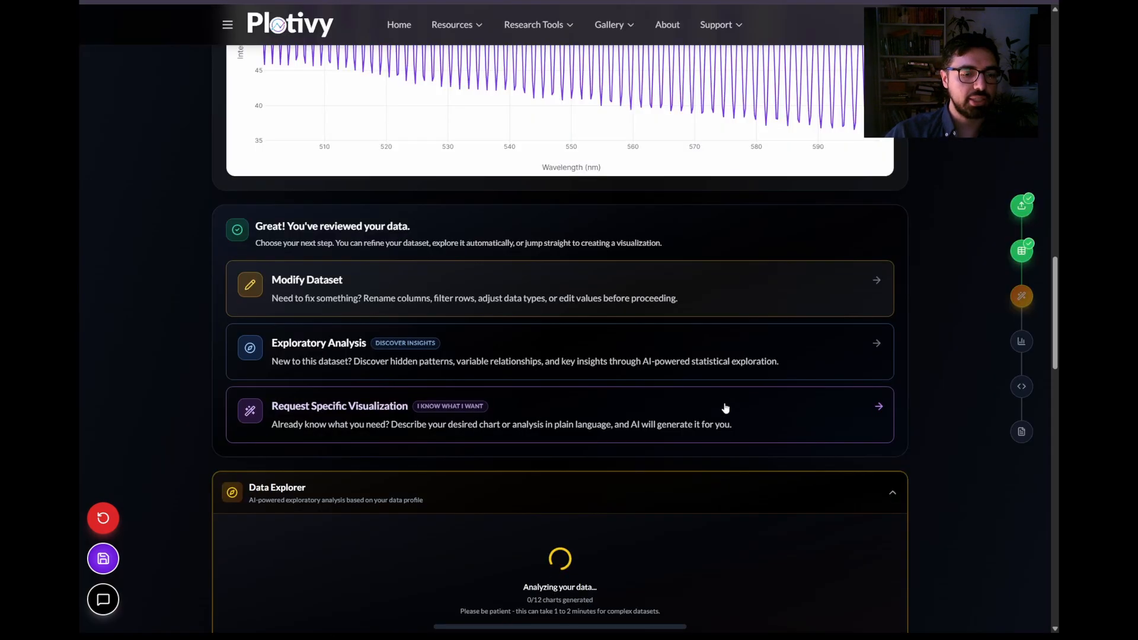
{"action": "scroll", "coordinate": [605, 368], "scroll_direction": "down", "scroll_amount": 2}
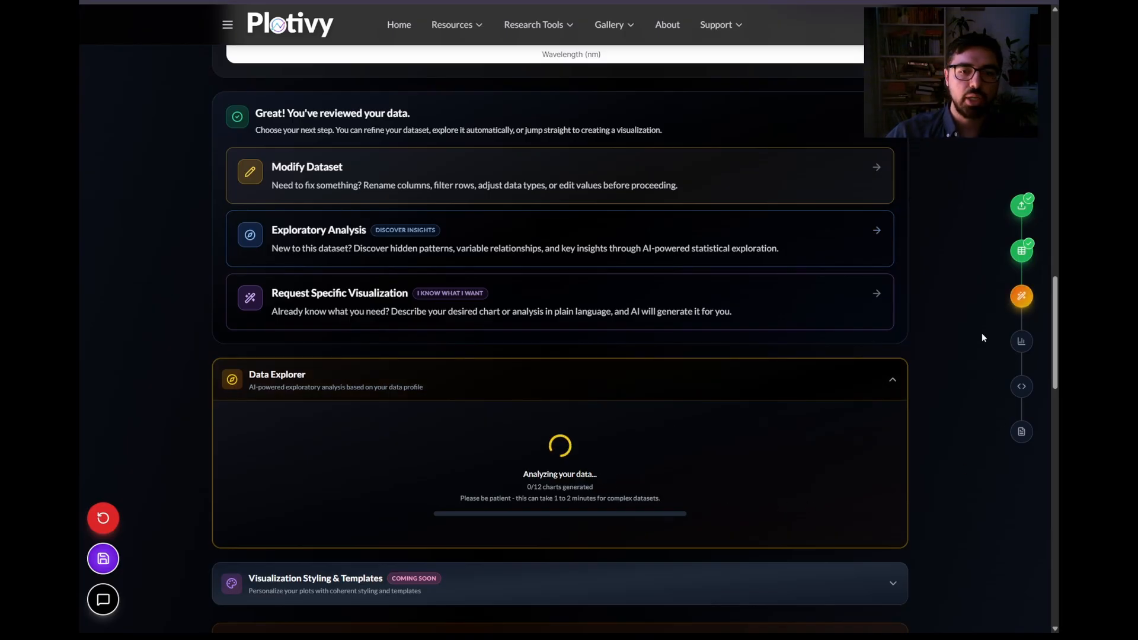
Step: Open the specific visualization request and look through its journal style templates, color scales, color palettes and chart type suggestions
{"action": "left_click", "coordinate": [885, 308]}
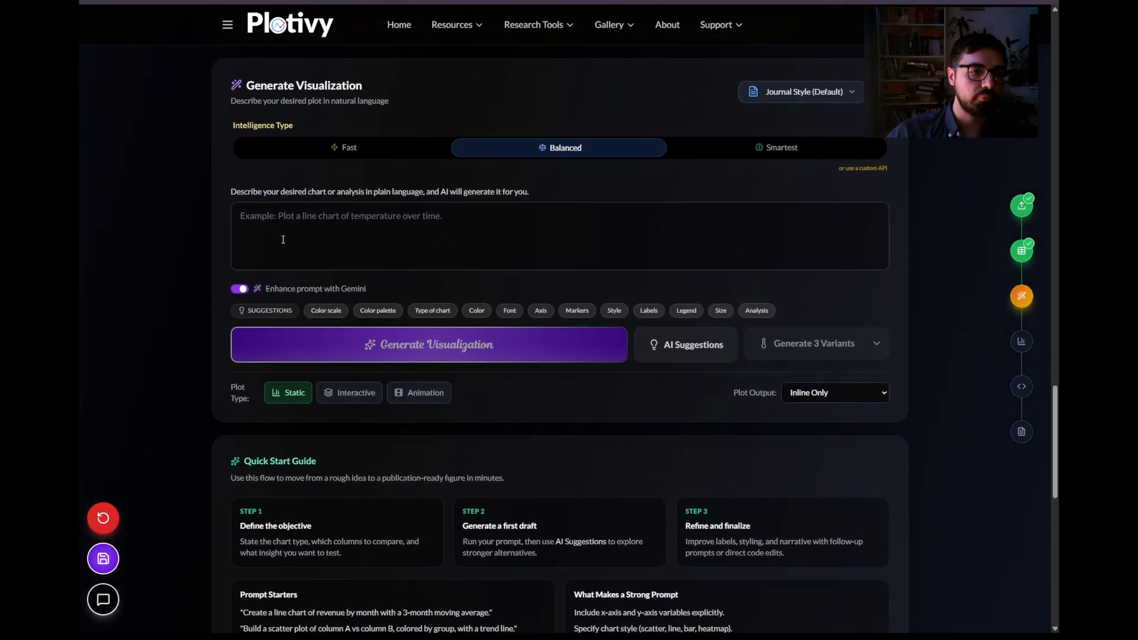
{"action": "left_click", "coordinate": [813, 96]}
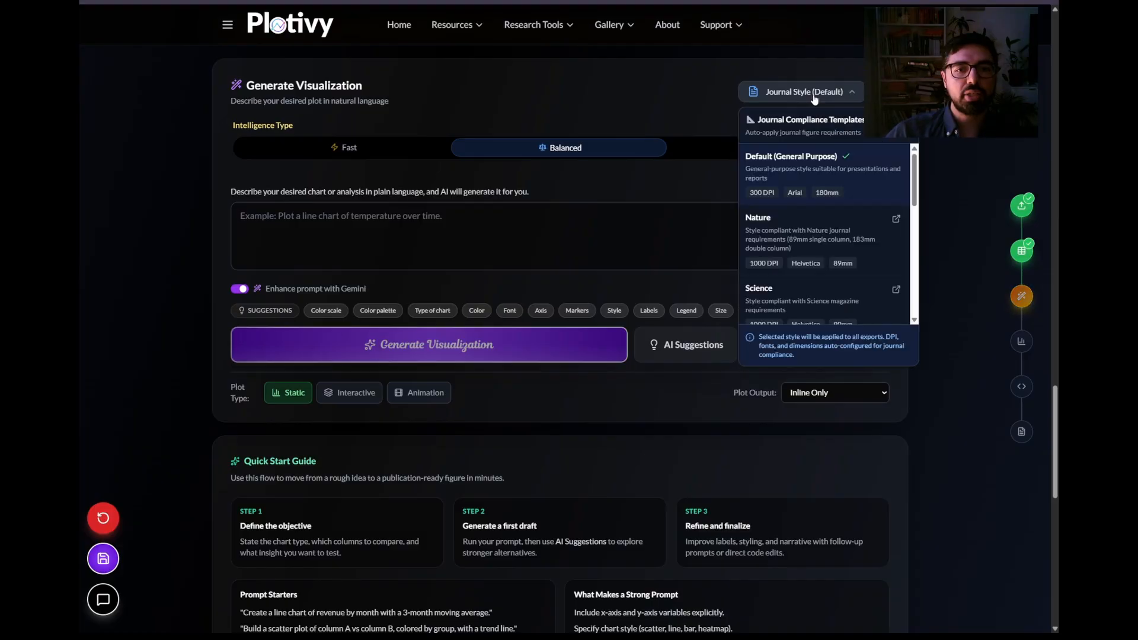
{"action": "scroll", "coordinate": [856, 277], "scroll_direction": "down", "scroll_amount": 2}
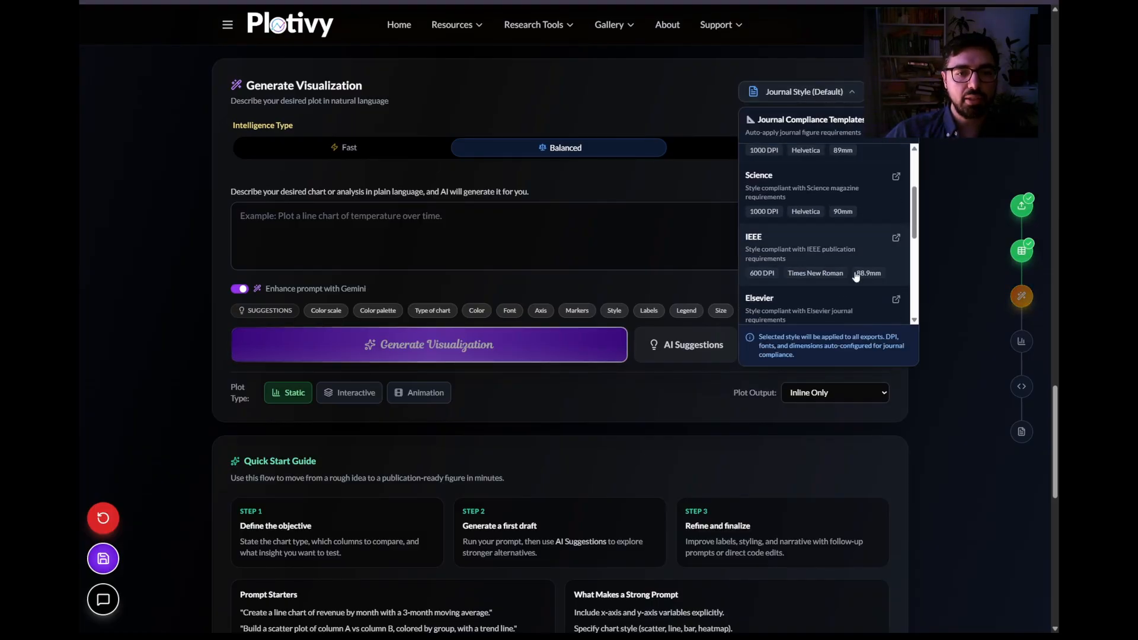
{"action": "left_click", "coordinate": [830, 92]}
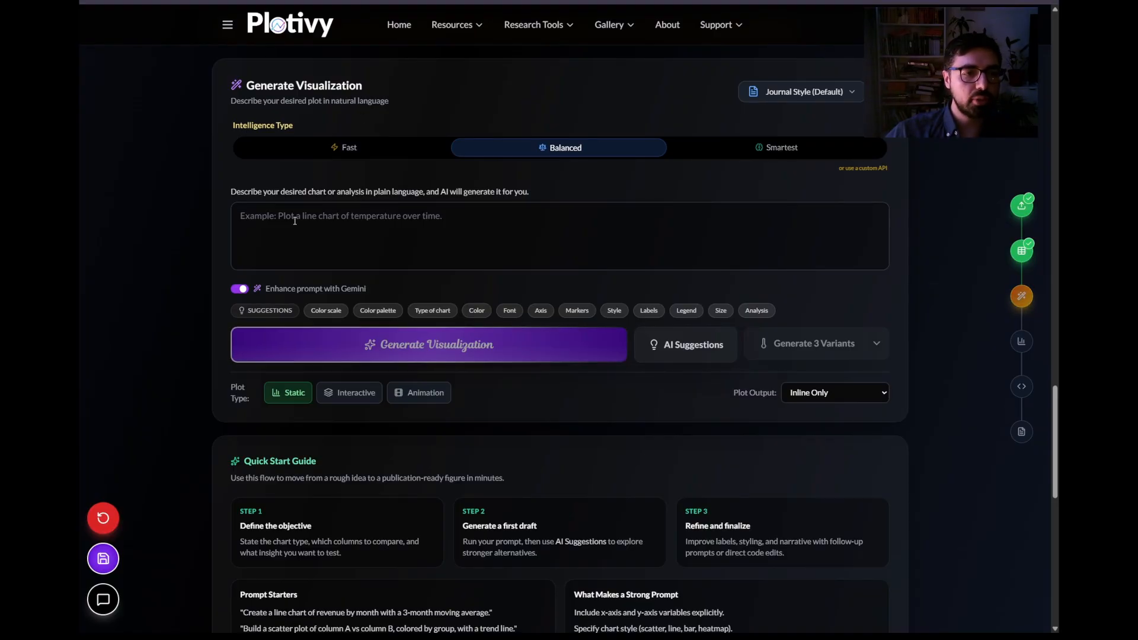
{"action": "left_click", "coordinate": [320, 314]}
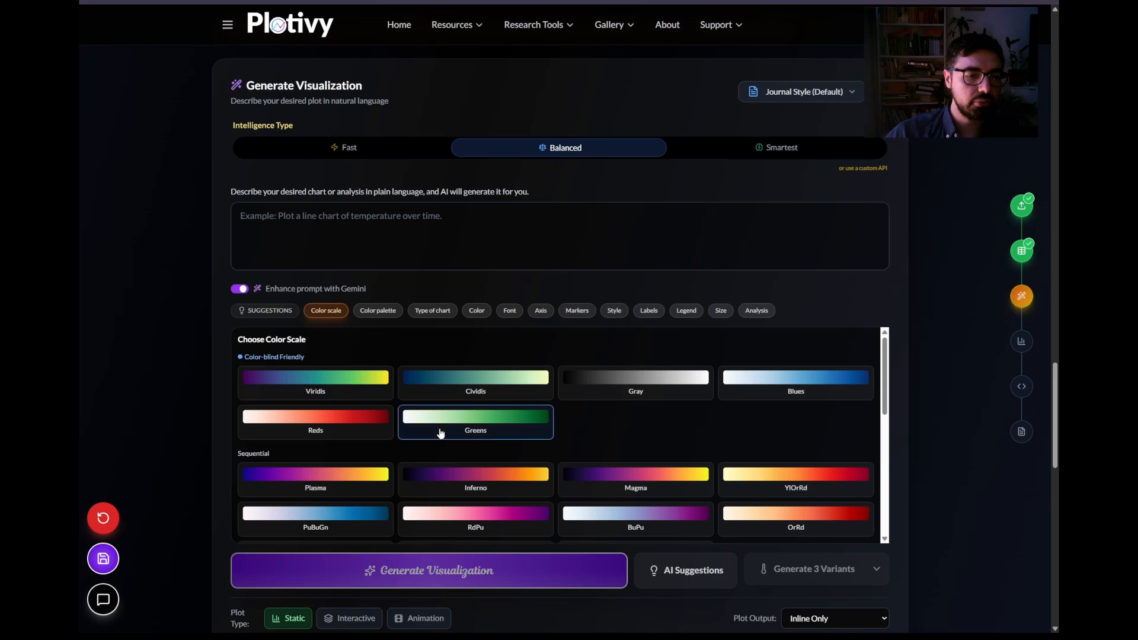
{"action": "left_click", "coordinate": [396, 312]}
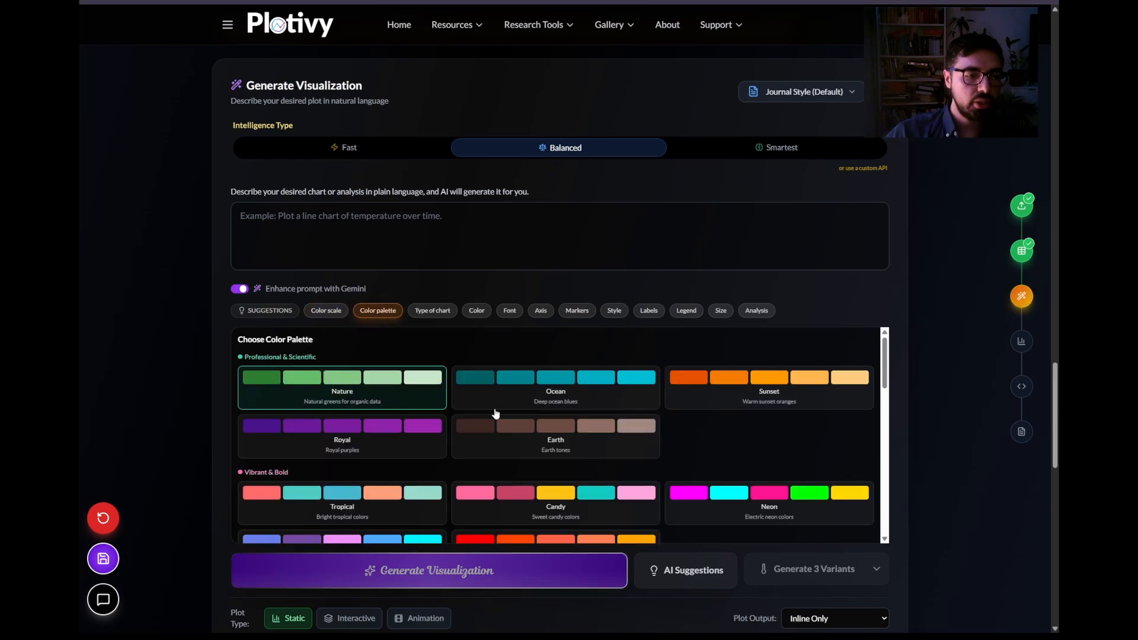
{"action": "left_click", "coordinate": [432, 308]}
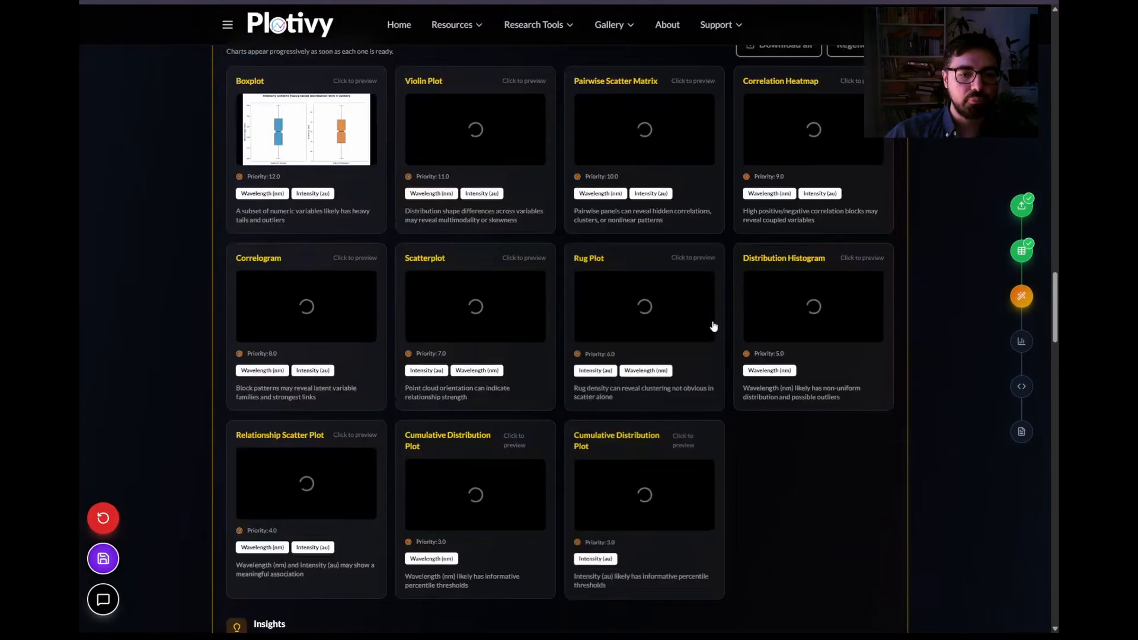
Step: Examine the exploratory analysis results, including the analysis questions, generated charts, insights and data dashboard
{"action": "scroll", "coordinate": [771, 285], "scroll_direction": "up", "scroll_amount": 5}
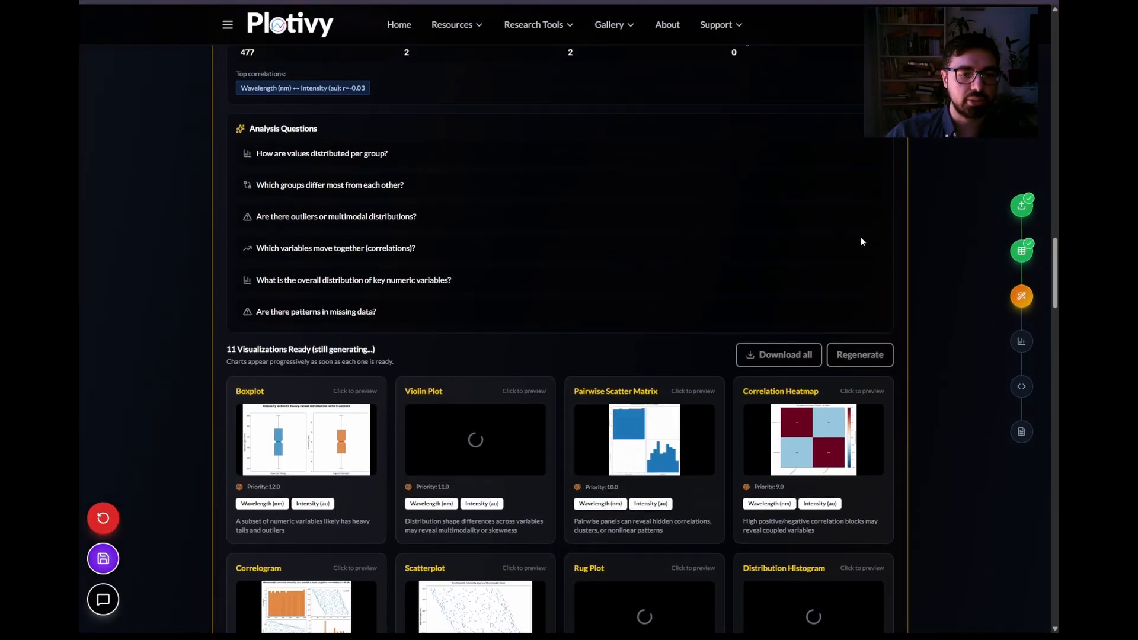
{"action": "scroll", "coordinate": [861, 241], "scroll_direction": "down", "scroll_amount": 3}
{"action": "scroll", "coordinate": [905, 302], "scroll_direction": "down", "scroll_amount": 7}
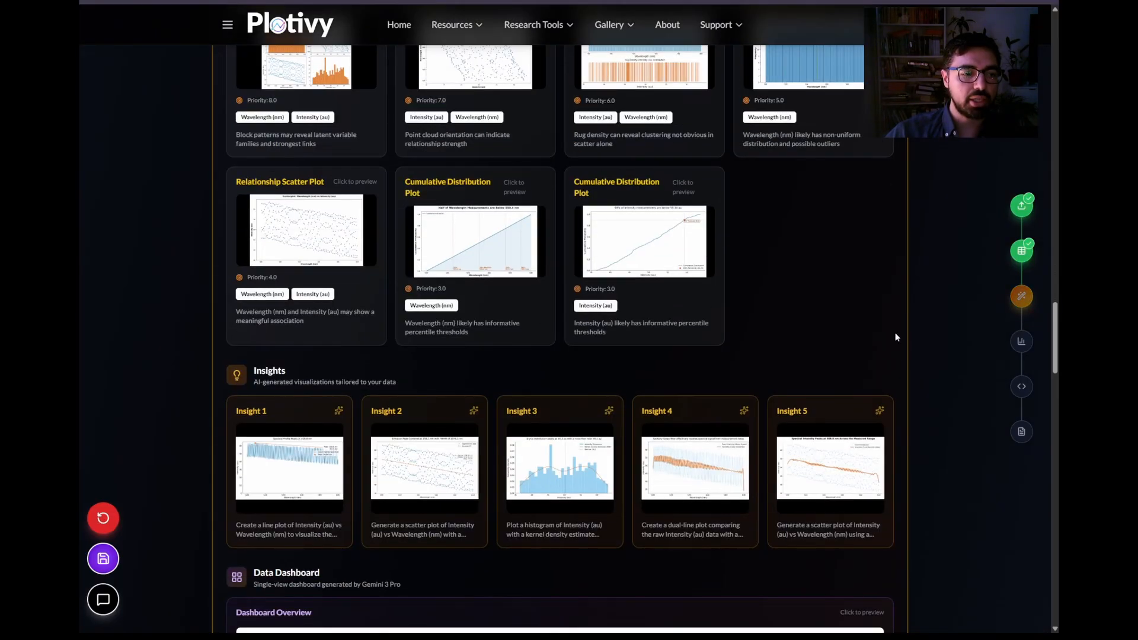
{"action": "scroll", "coordinate": [897, 337], "scroll_direction": "down", "scroll_amount": 10}
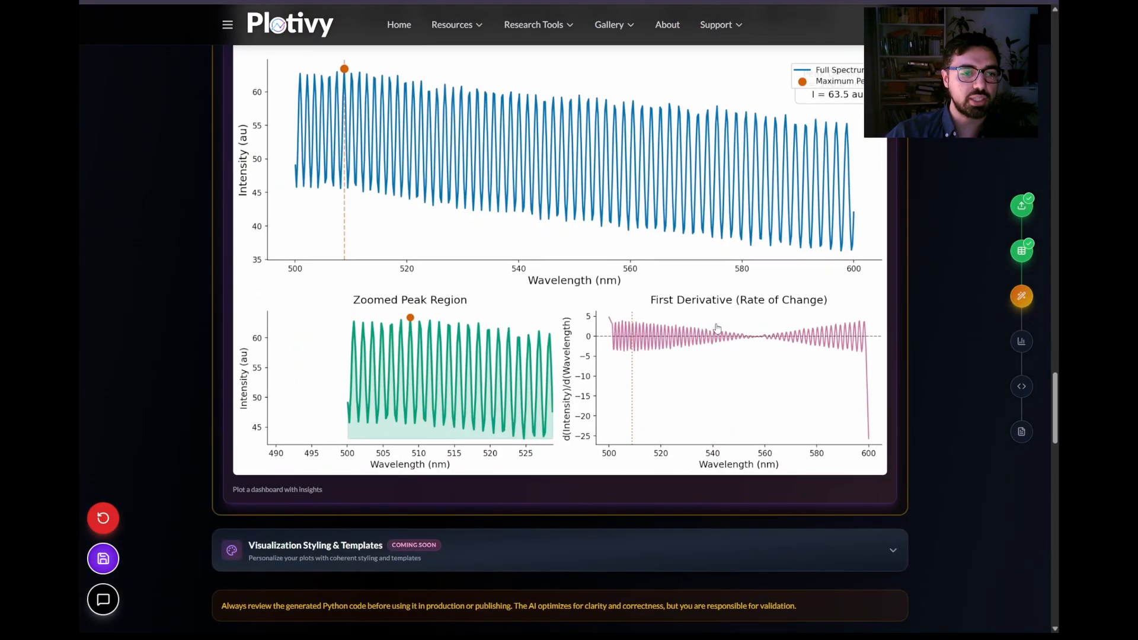
{"action": "scroll", "coordinate": [895, 337], "scroll_direction": "up", "scroll_amount": 10}
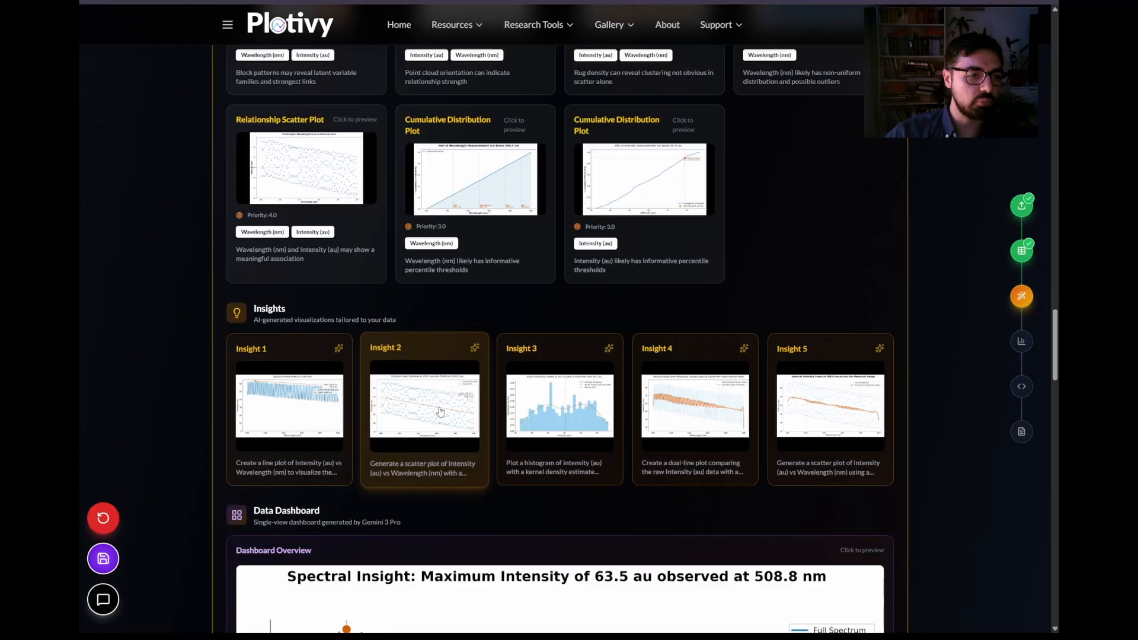
Step: Preview the Relationship Scatter Plot and the cumulative distribution plots, and load the Relationship Scatter Plot into the editor
{"action": "scroll", "coordinate": [440, 412], "scroll_direction": "up", "scroll_amount": 2}
{"action": "left_click", "coordinate": [316, 342]}
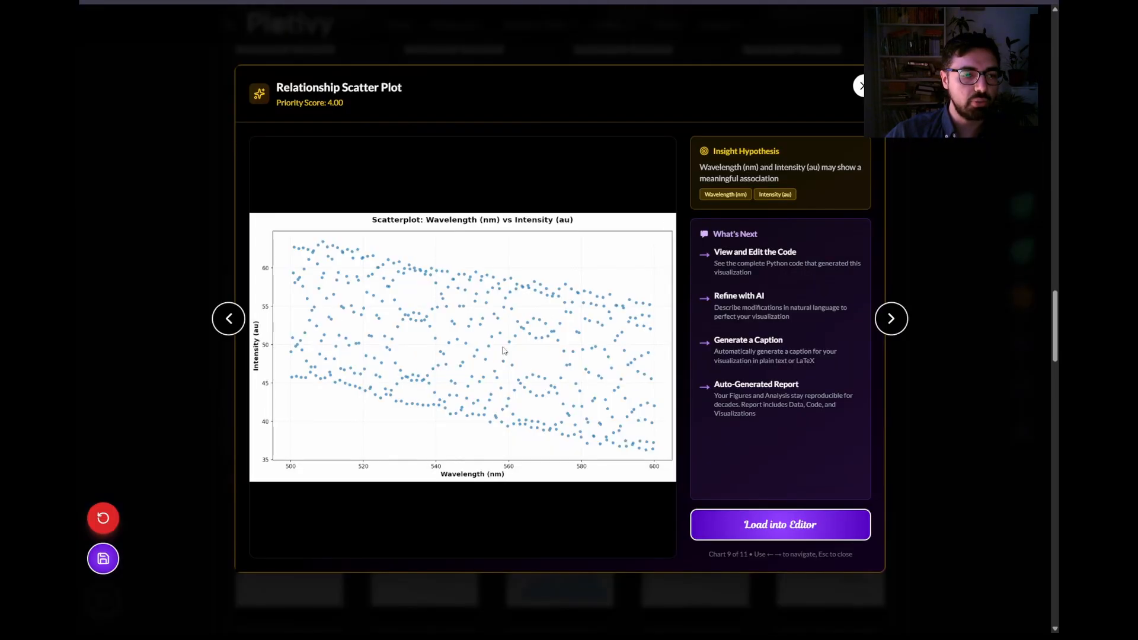
{"action": "left_click", "coordinate": [889, 320]}
{"action": "left_click", "coordinate": [893, 320]}
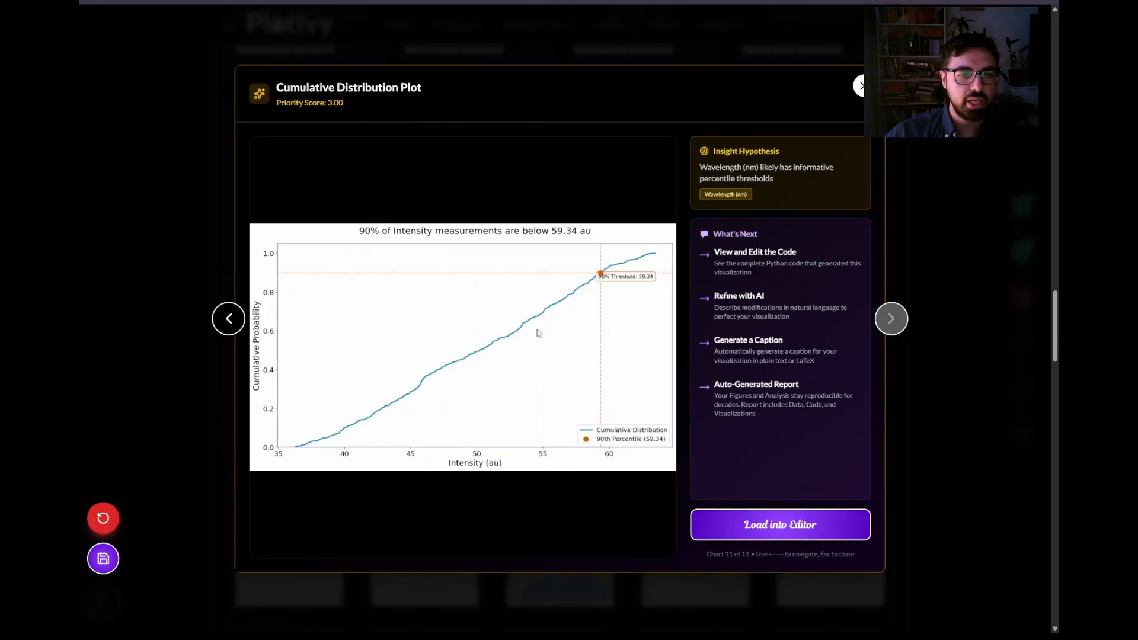
{"action": "left_click", "coordinate": [229, 319]}
{"action": "left_click", "coordinate": [229, 319]}
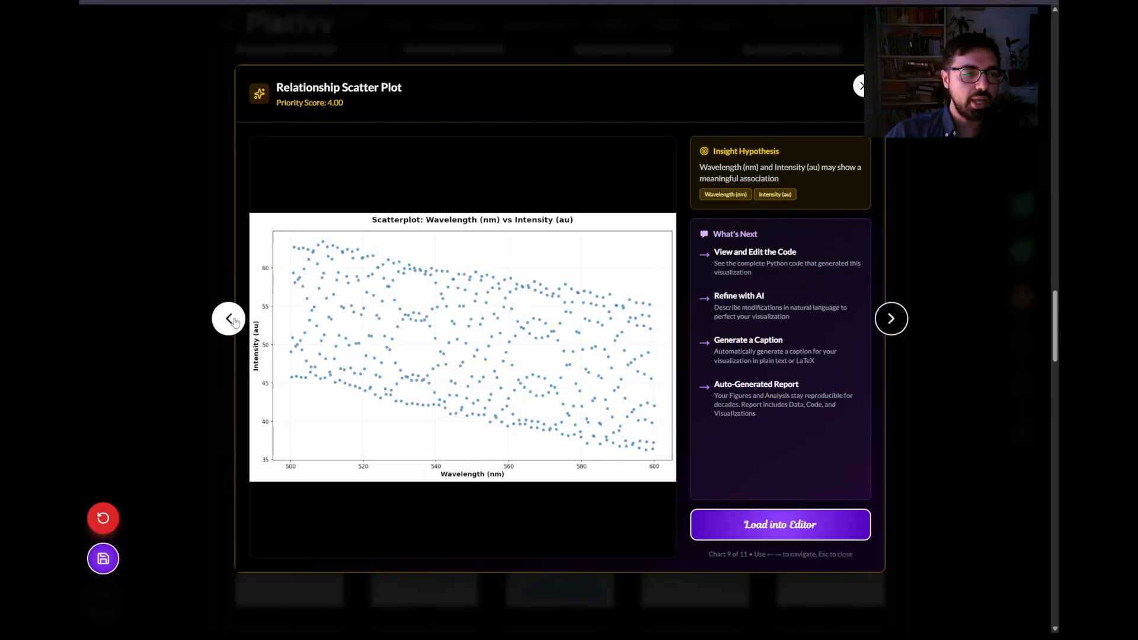
{"action": "left_click", "coordinate": [801, 525]}
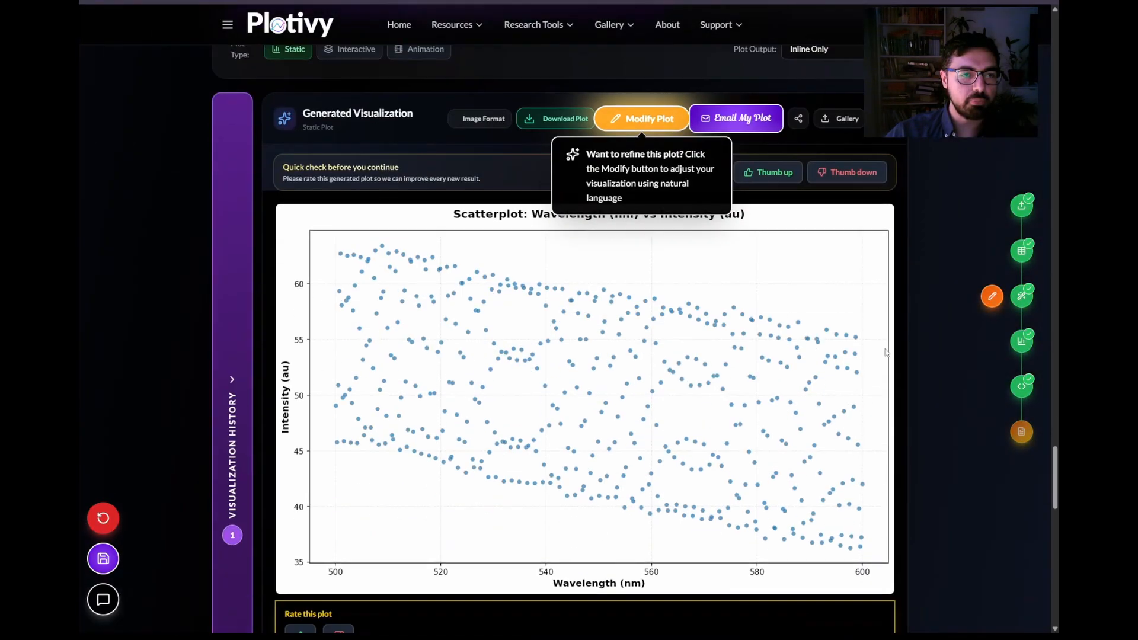
Step: Review the Python code generated for the scatter plot and return to the plot
{"action": "scroll", "coordinate": [962, 427], "scroll_direction": "down", "scroll_amount": 10}
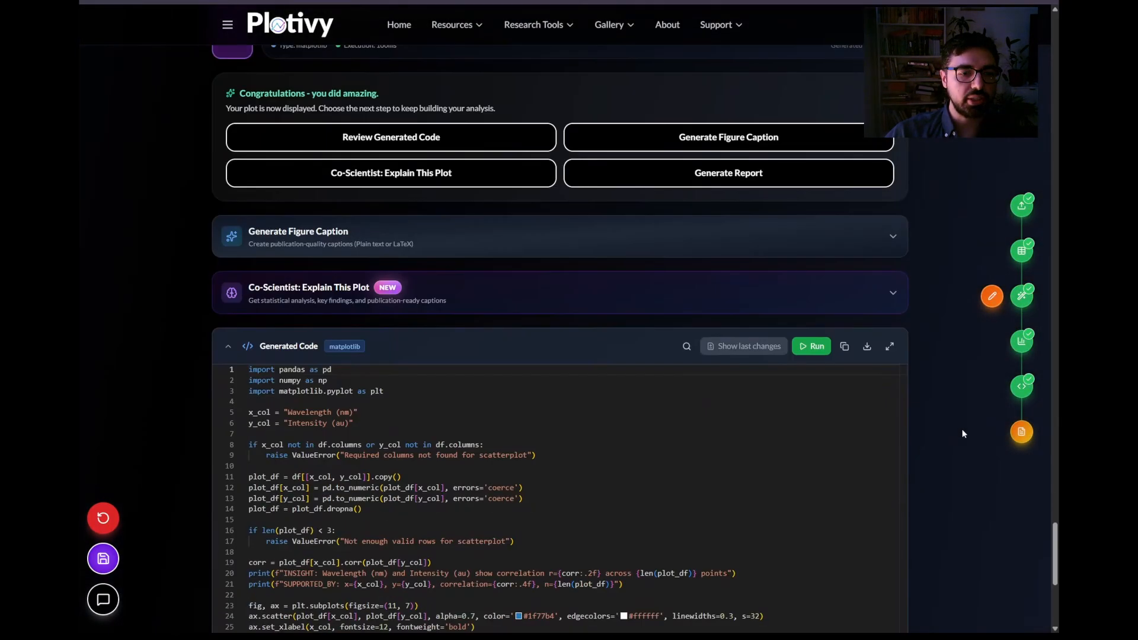
{"action": "scroll", "coordinate": [539, 508], "scroll_direction": "down", "scroll_amount": 2}
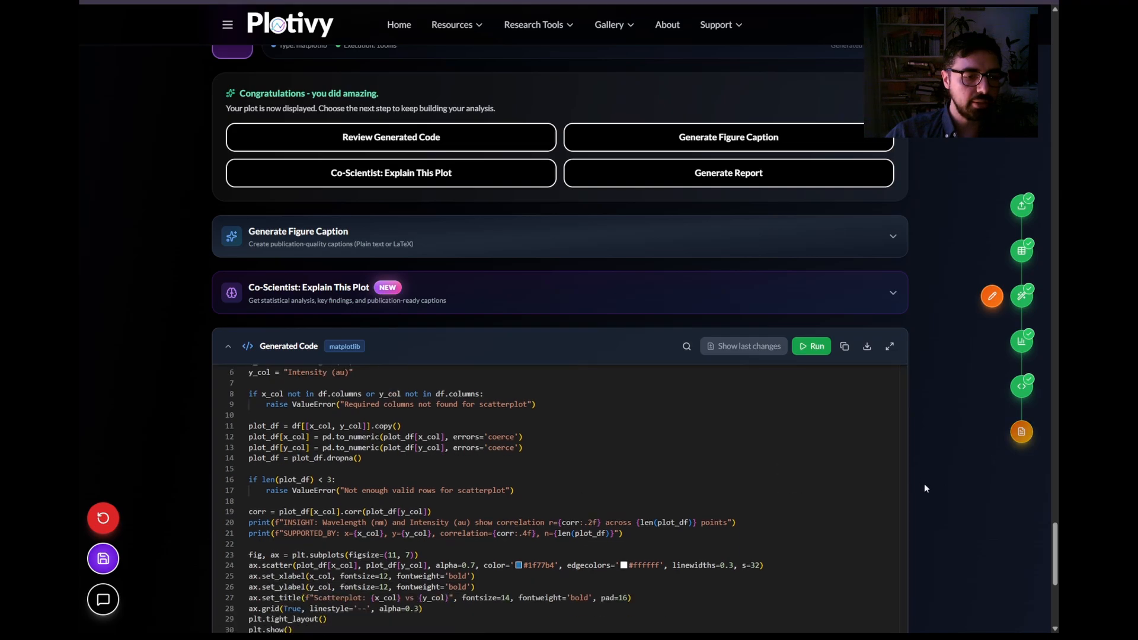
{"action": "scroll", "coordinate": [971, 481], "scroll_direction": "up", "scroll_amount": 10}
{"action": "scroll", "coordinate": [714, 325], "scroll_direction": "up", "scroll_amount": 3}
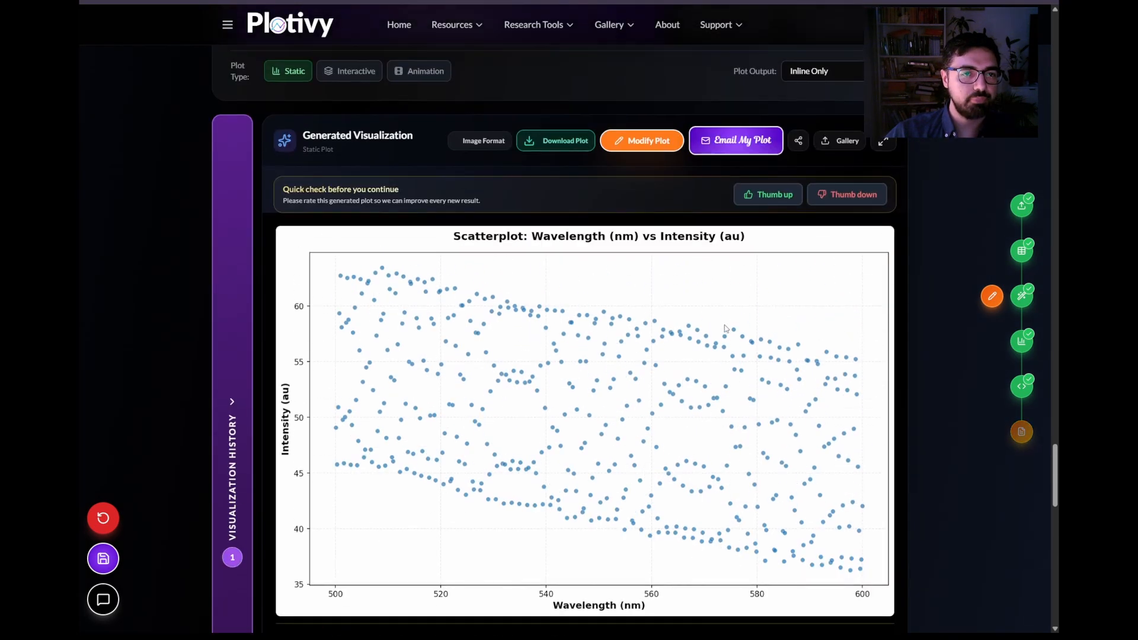
Step: Modify the scatter plot with the prompt "convert it to a line chart, detrend it and convert wavelength to wavenumber"
{"action": "scroll", "coordinate": [706, 286], "scroll_direction": "down", "scroll_amount": 1}
{"action": "left_click", "coordinate": [626, 89]}
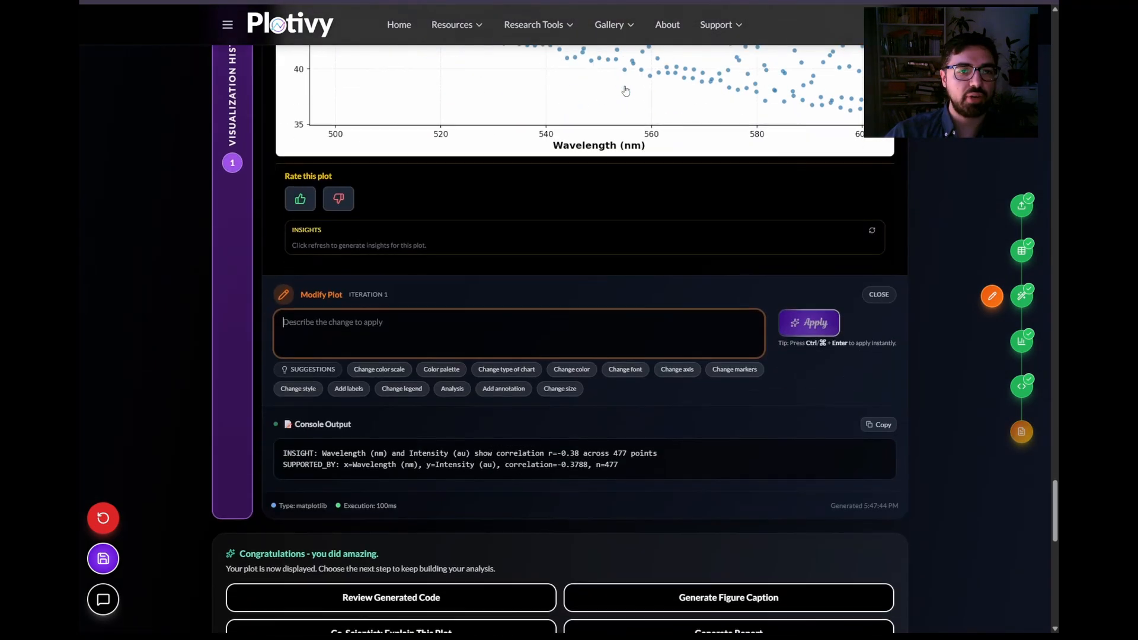
{"action": "scroll", "coordinate": [712, 302], "scroll_direction": "up", "scroll_amount": 2}
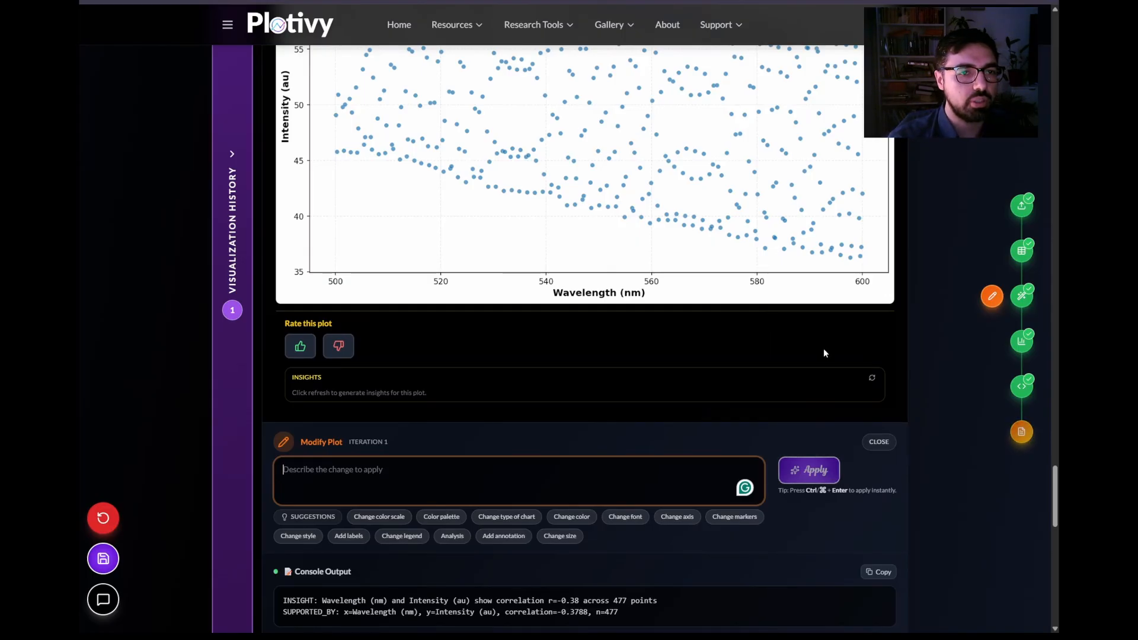
{"action": "type", "text": "convert it to "}
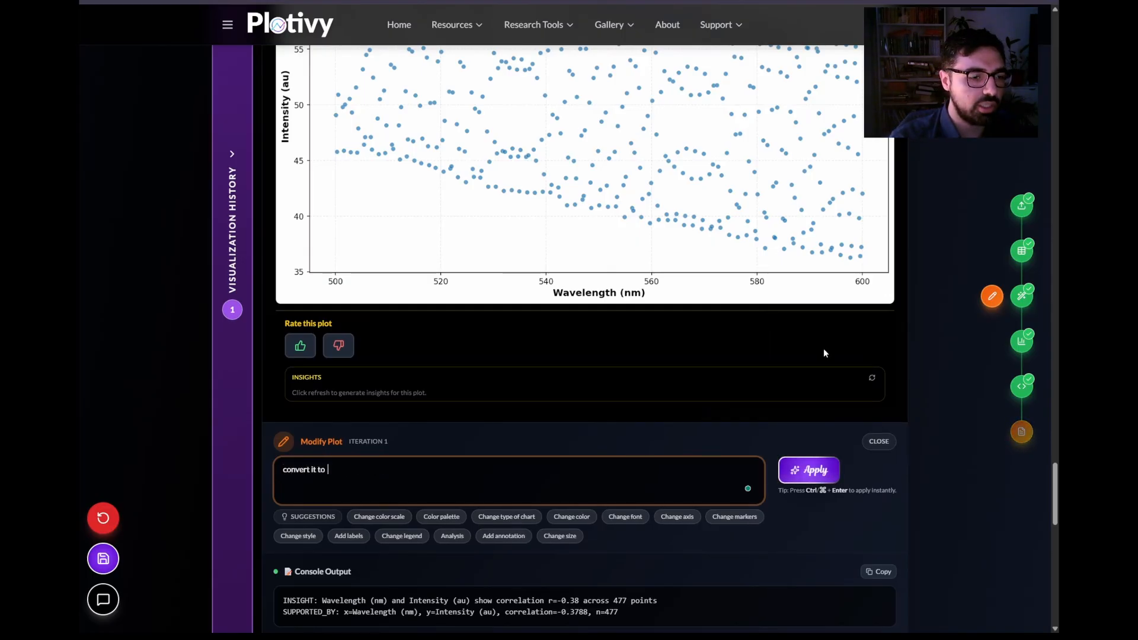
{"action": "type", "text": "a line chart an"}
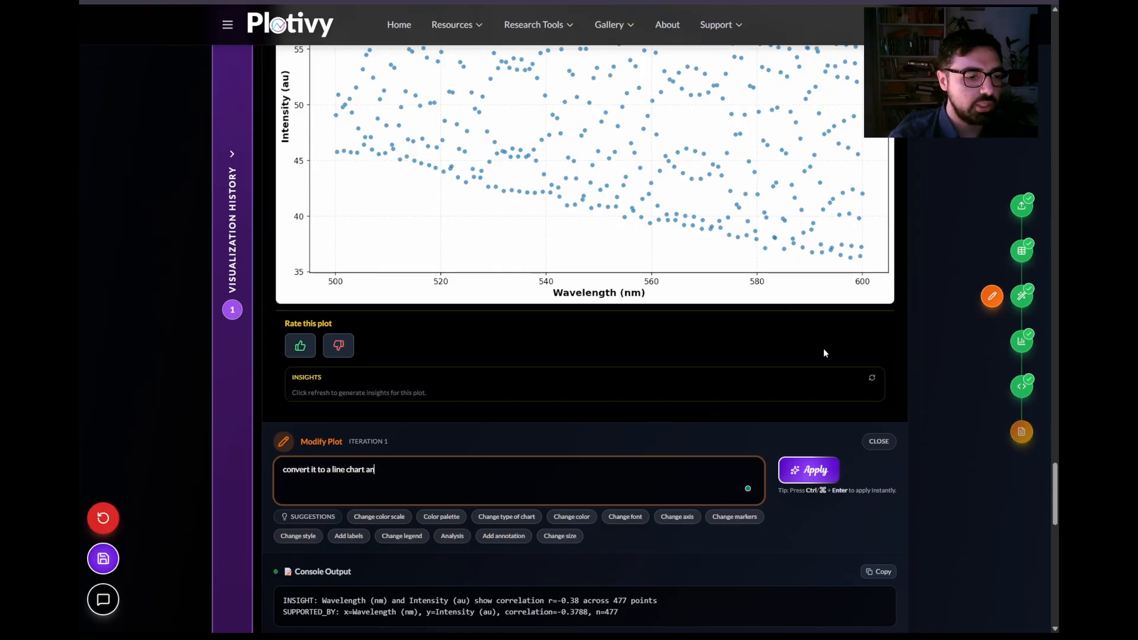
{"action": "type", "text": "d"}
{"action": "key", "text": "BackSpace"}
{"action": "key", "text": "BackSpace"}
{"action": "key", "text": "BackSpace"}
{"action": "key", "text": "BackSpace"}
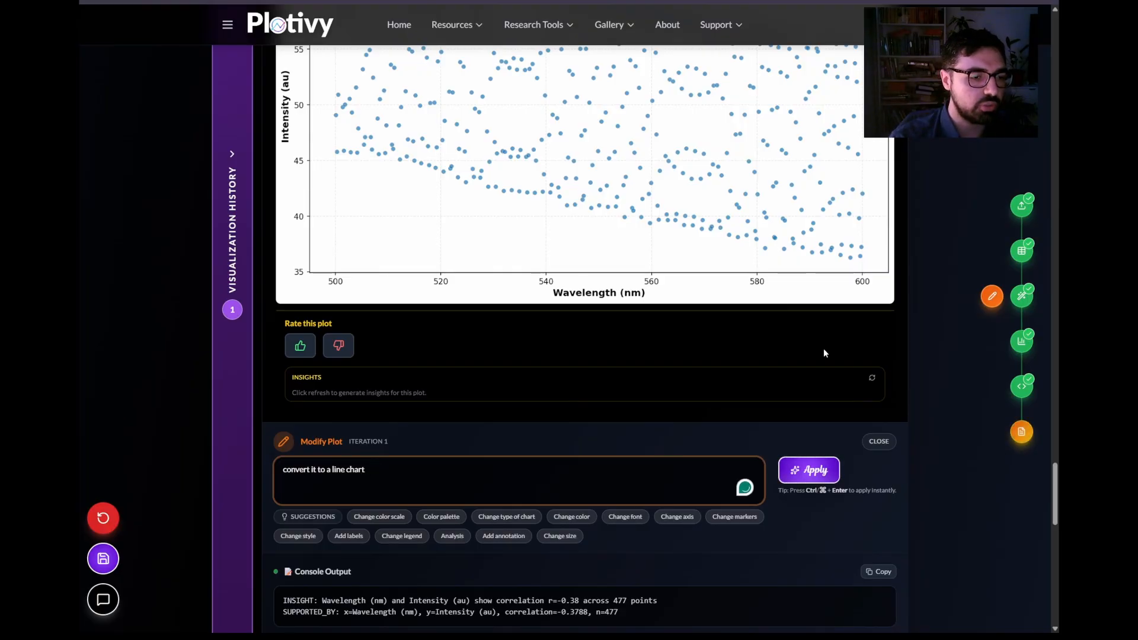
{"action": "type", "text": ","}
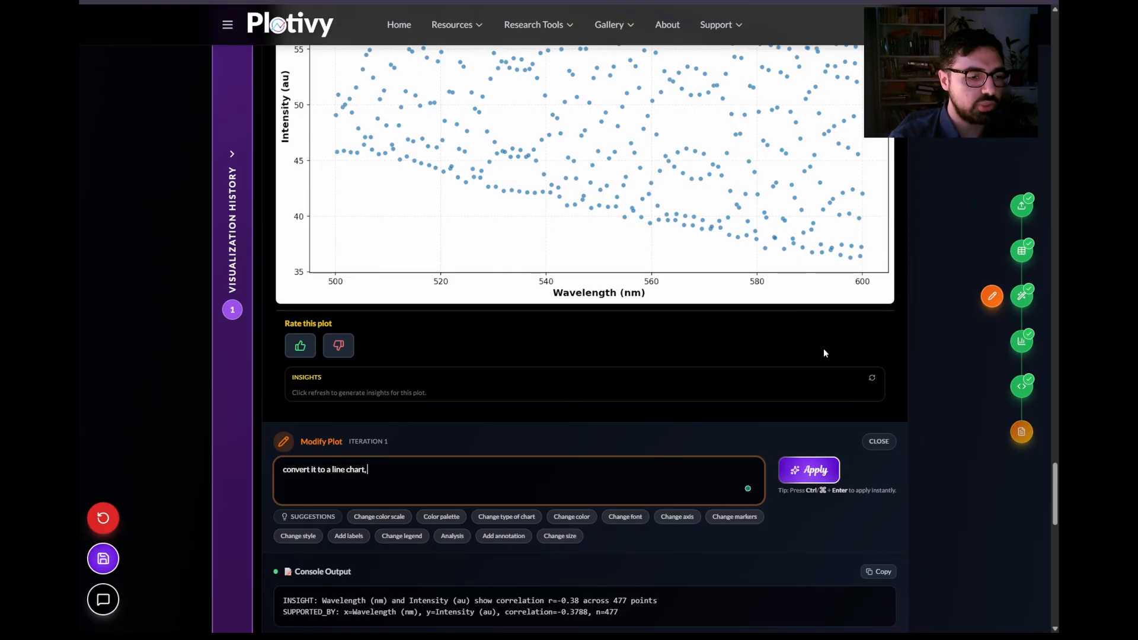
{"action": "type", "text": " detrend it"}
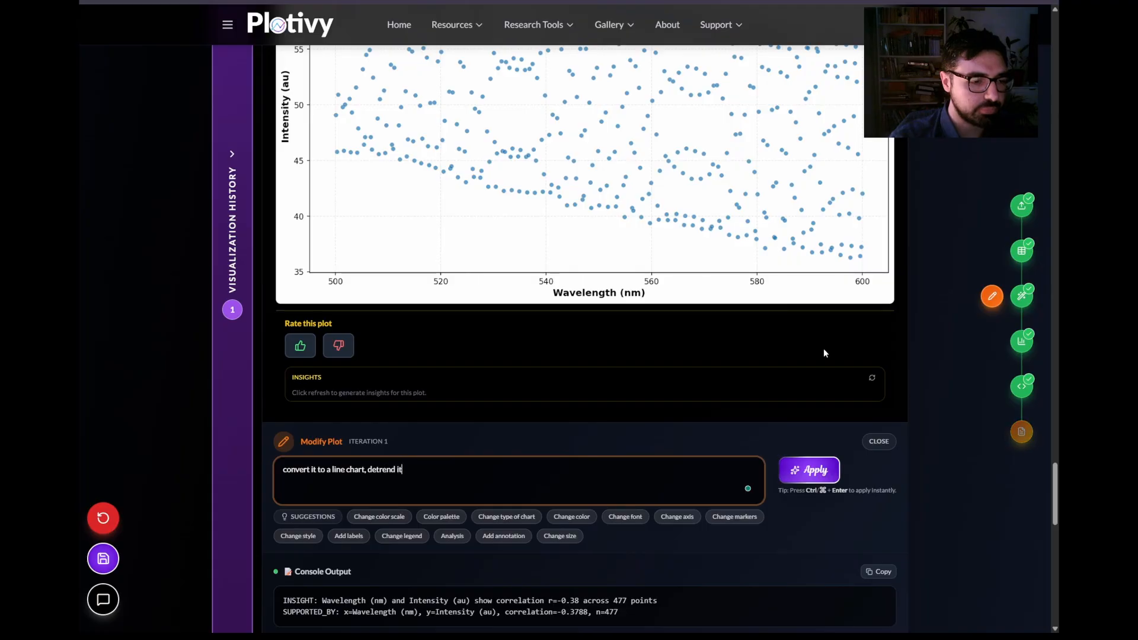
{"action": "type", "text": " and"}
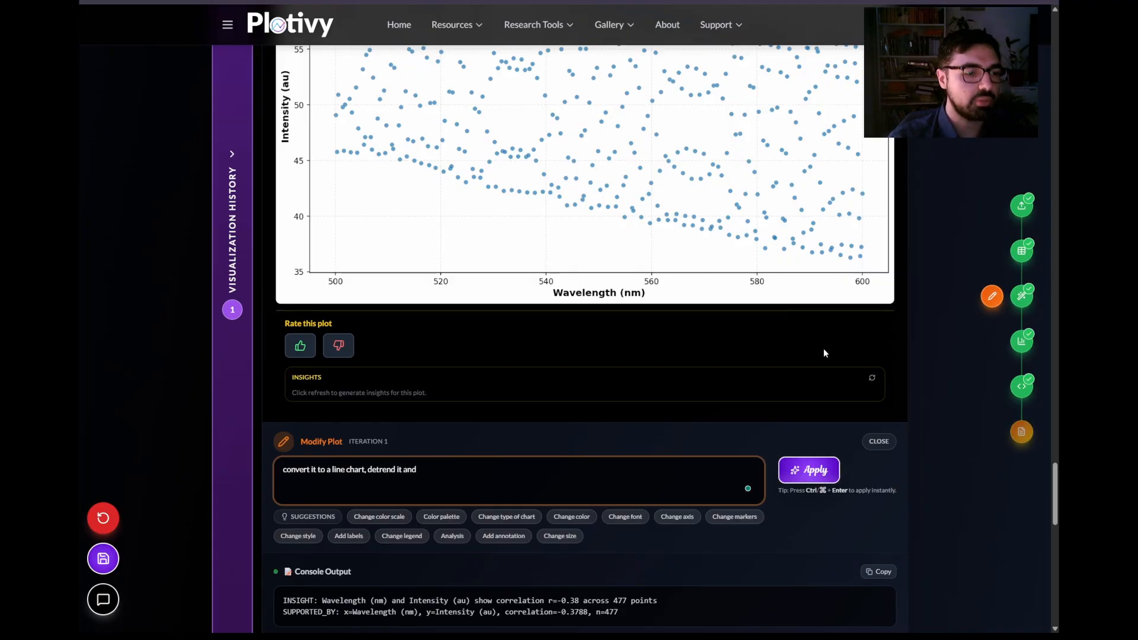
{"action": "type", "text": " convert wavel"}
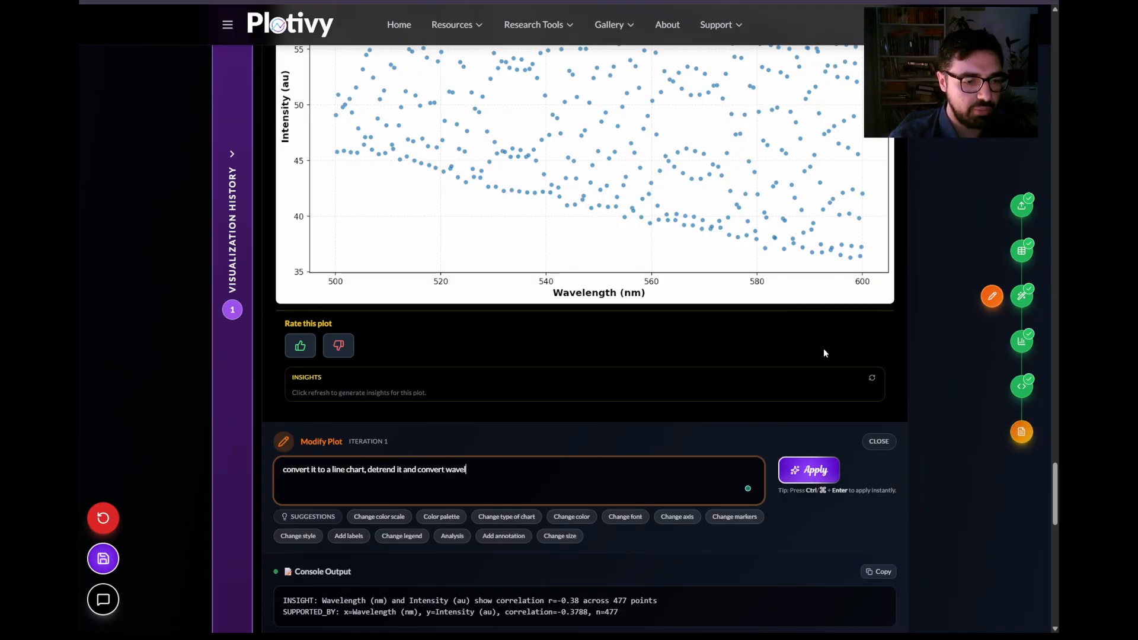
{"action": "type", "text": "ength to"}
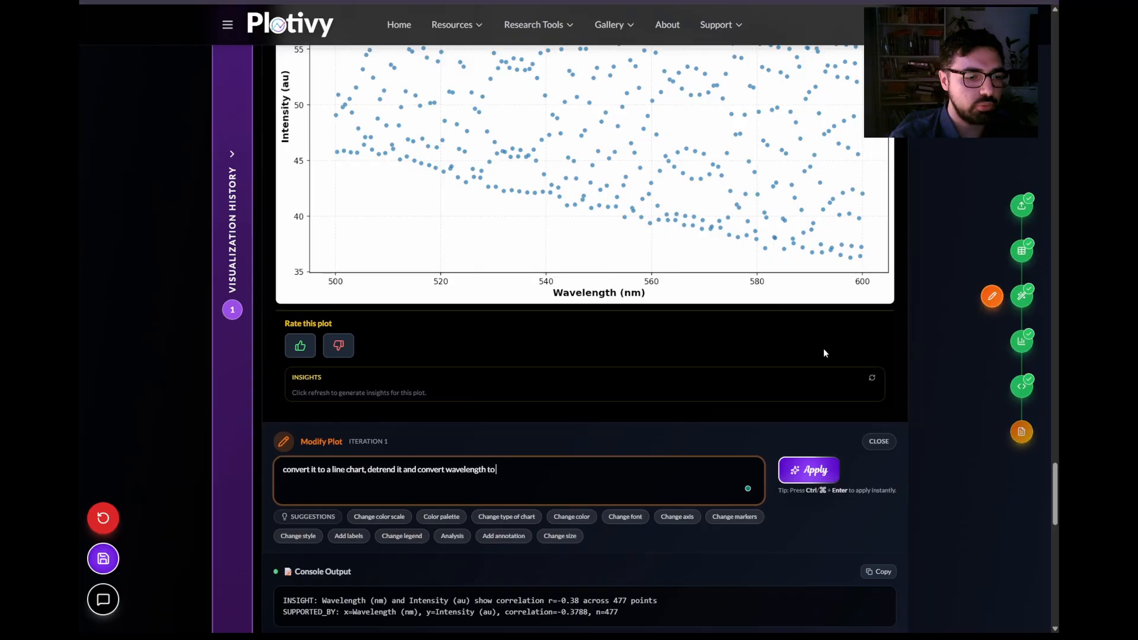
{"action": "type", "text": " wavenumber"}
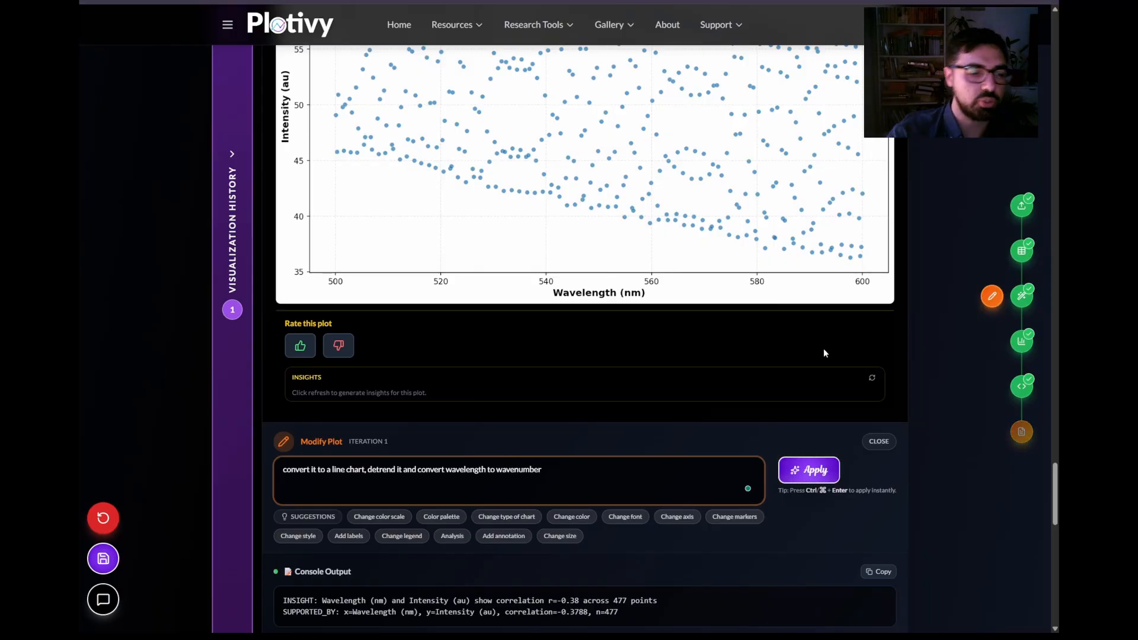
{"action": "left_click", "coordinate": [809, 470]}
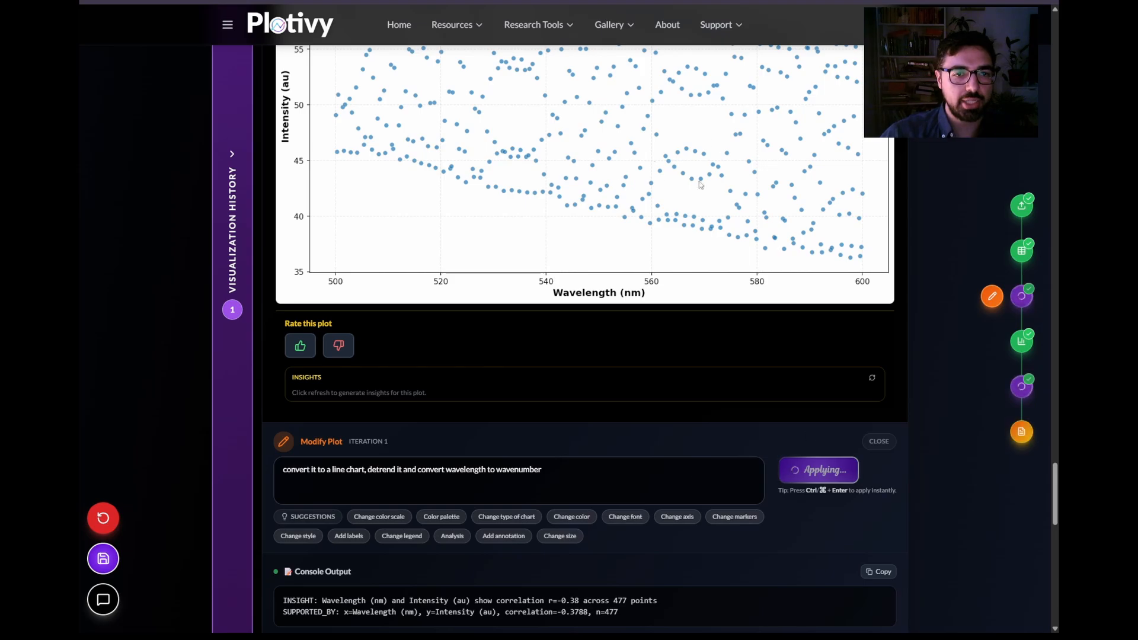
Step: Check the generated code while the modification runs, and inspect the line chart of detrended intensity versus wavenumber
{"action": "scroll", "coordinate": [928, 434], "scroll_direction": "up", "scroll_amount": 2}
{"action": "scroll", "coordinate": [930, 440], "scroll_direction": "down", "scroll_amount": 5}
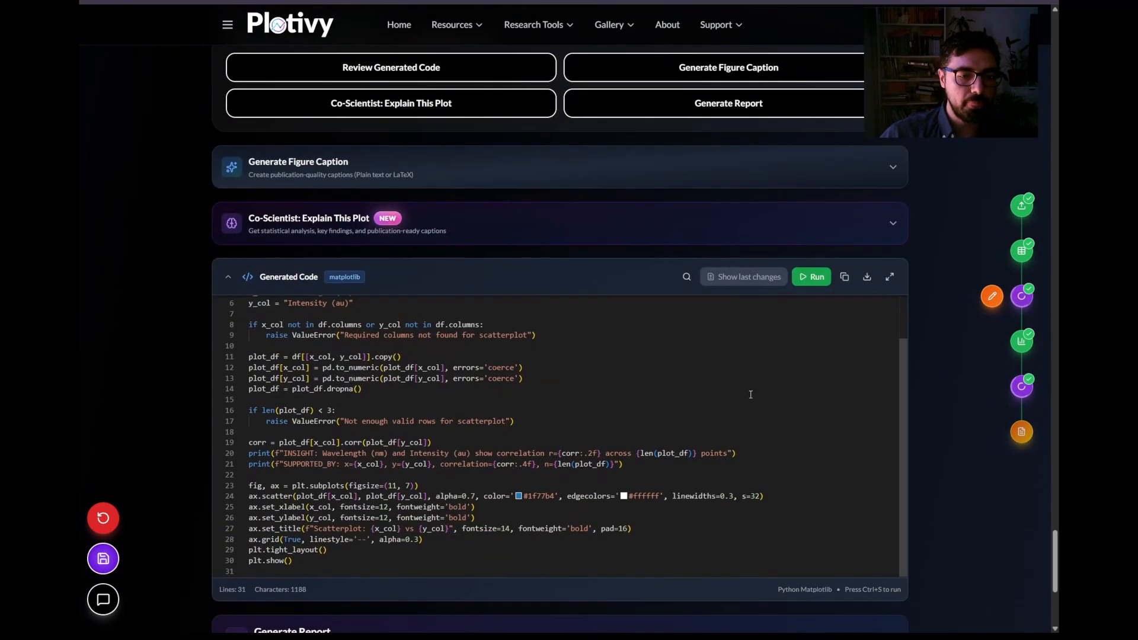
{"action": "scroll", "coordinate": [919, 356], "scroll_direction": "up", "scroll_amount": 12}
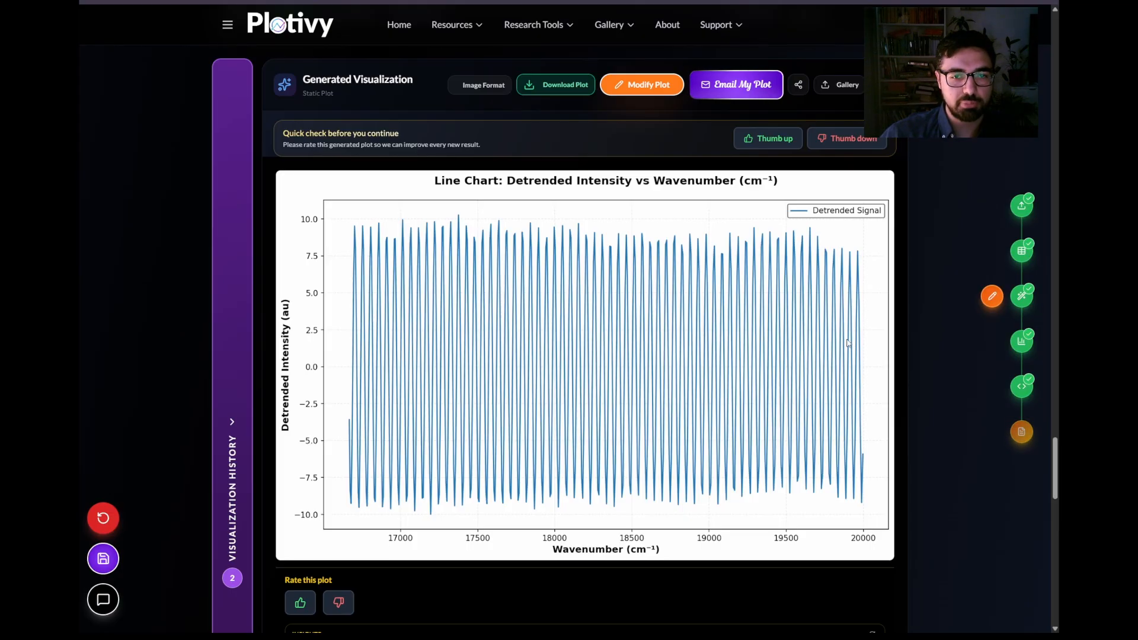
{"action": "scroll", "coordinate": [861, 344], "scroll_direction": "down", "scroll_amount": 4}
{"action": "scroll", "coordinate": [883, 355], "scroll_direction": "up", "scroll_amount": 3}
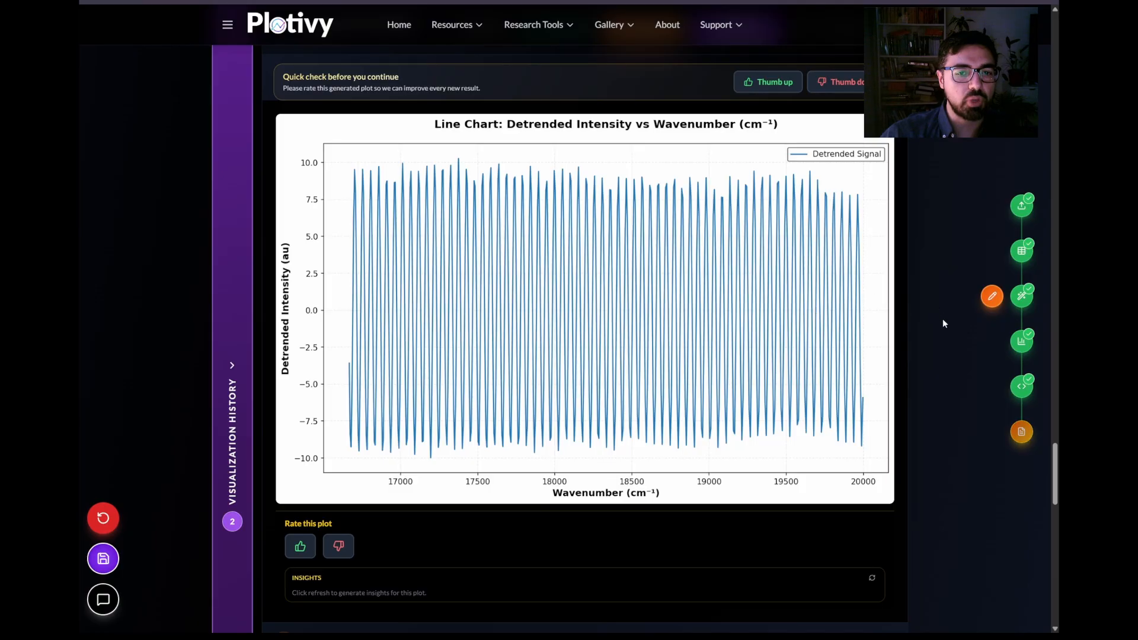
Step: Prompt for a fast fourier transform identifying the through-silicon-via depth peak in micrometers by white light reflective interferometry, plotted as a second chart below the existing one
{"action": "scroll", "coordinate": [942, 326], "scroll_direction": "down", "scroll_amount": 4}
{"action": "left_click", "coordinate": [425, 454]}
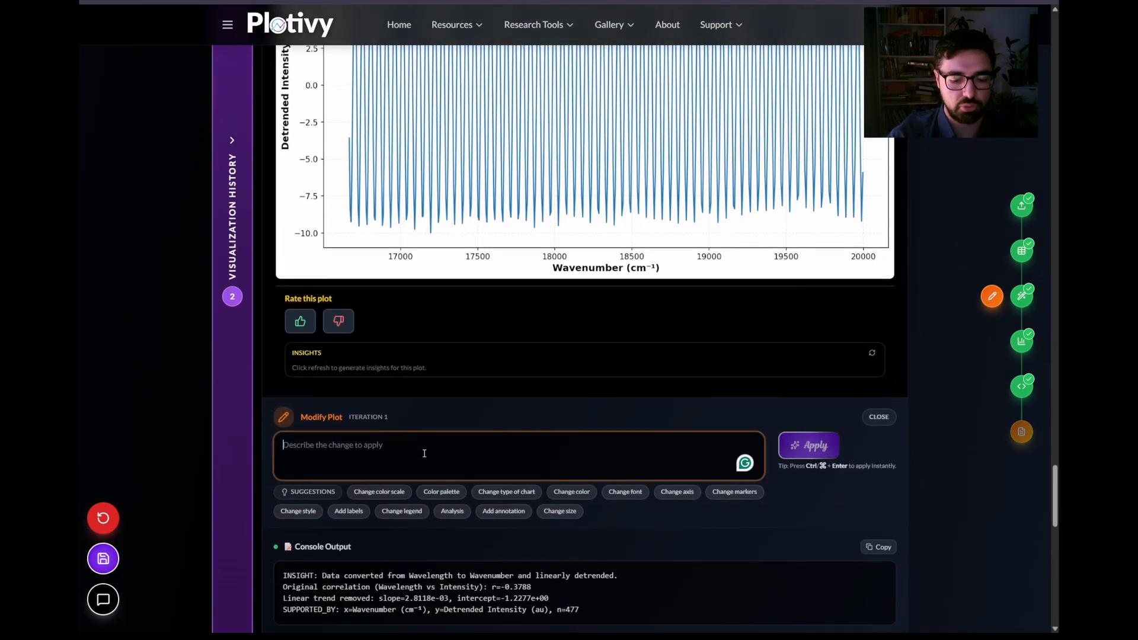
{"action": "type", "text": "make a"}
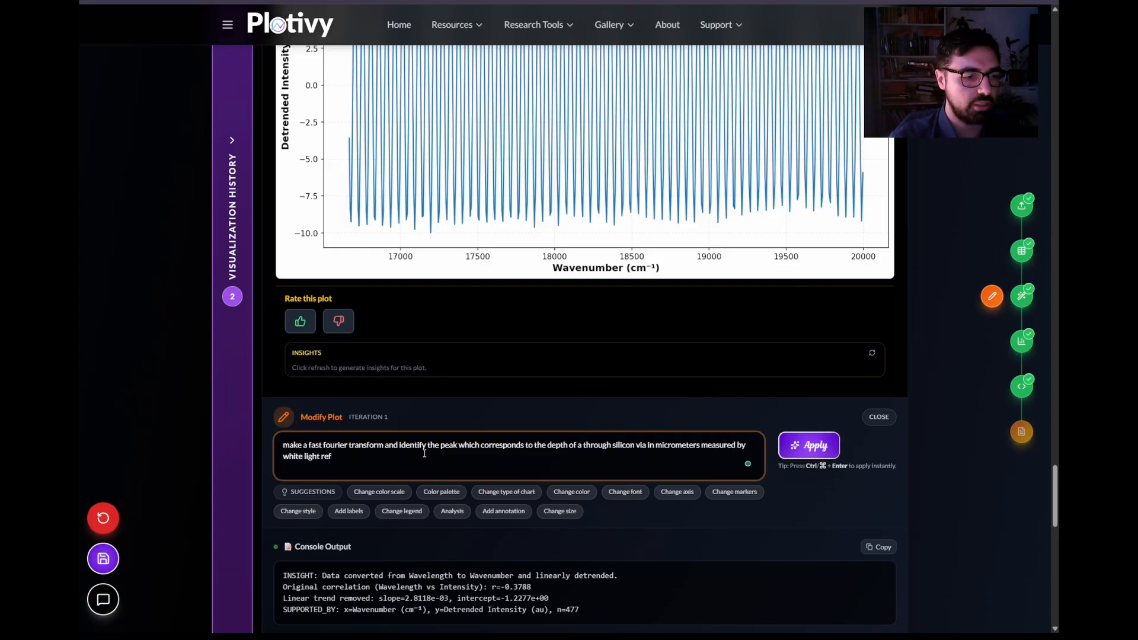
{"action": "type", "text": "lective interf"}
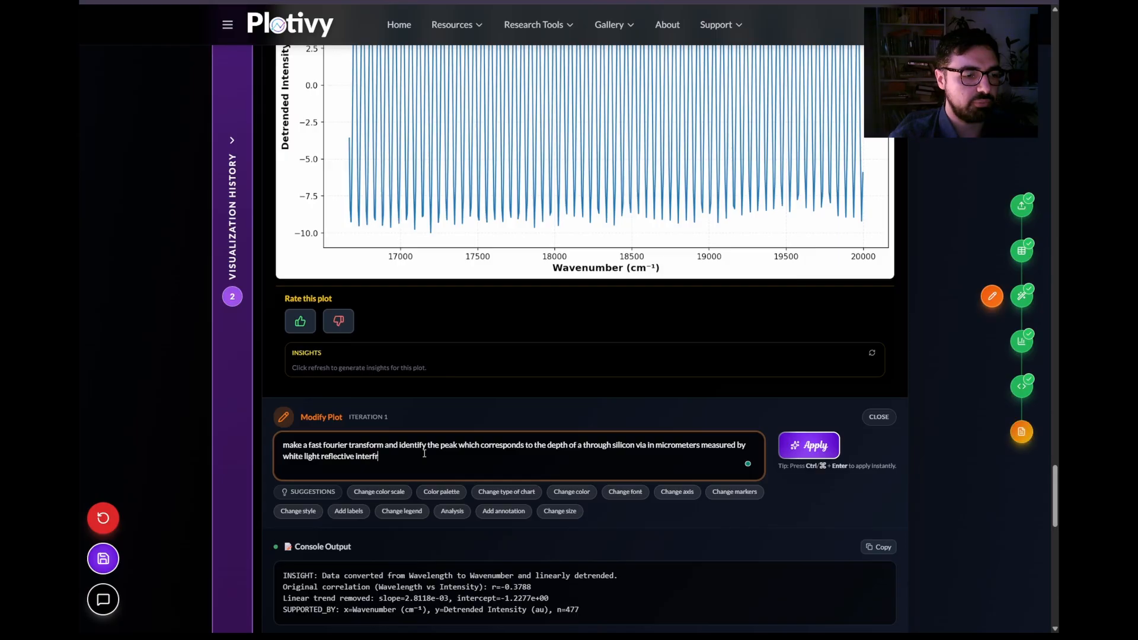
{"action": "type", "text": "erometry"}
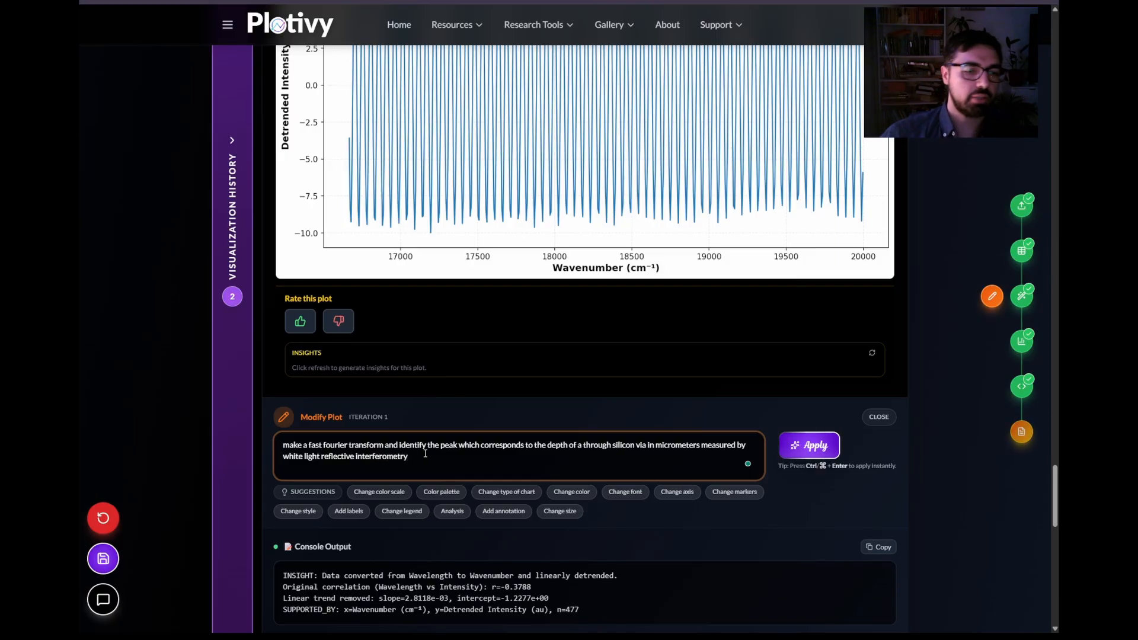
{"action": "type", "text": "."}
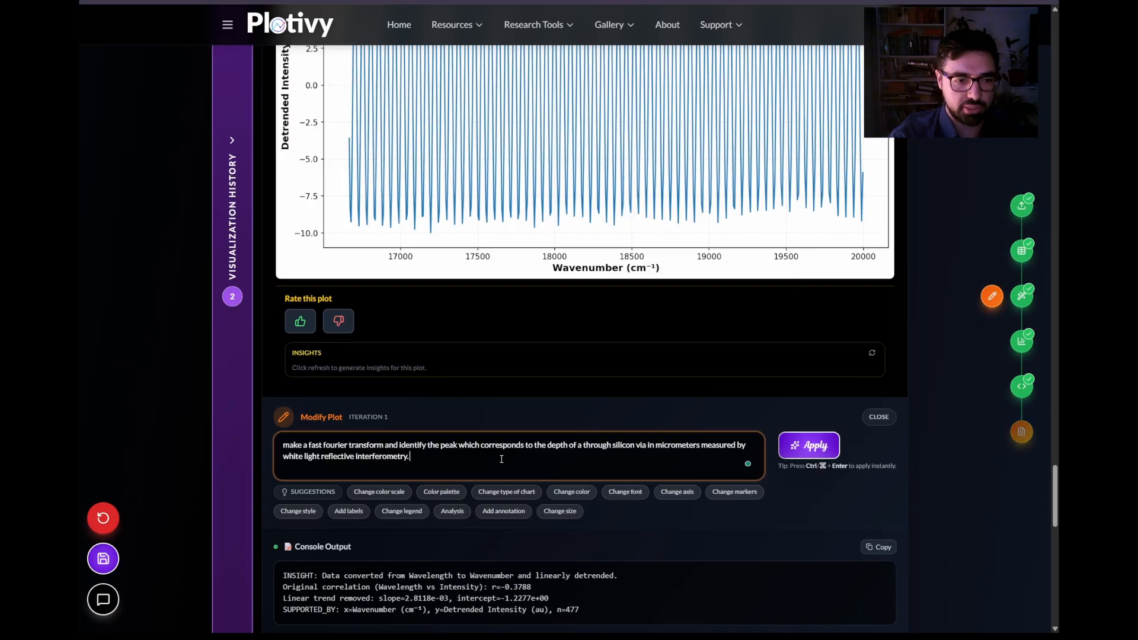
{"action": "type", "text": " plot this"}
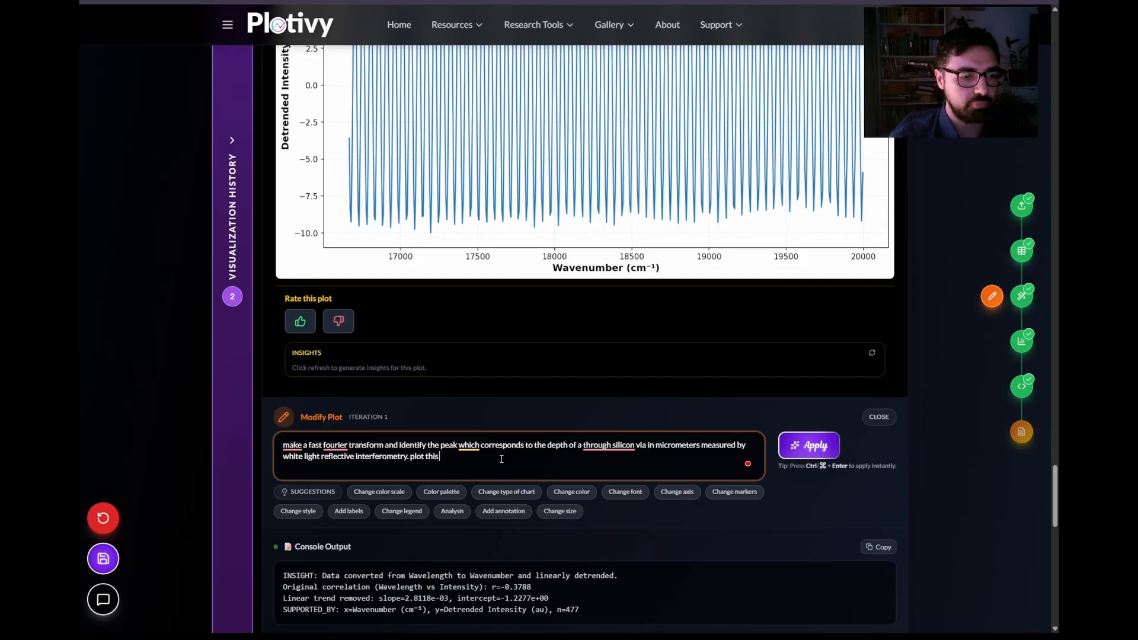
{"action": "type", "text": " as a second chart"}
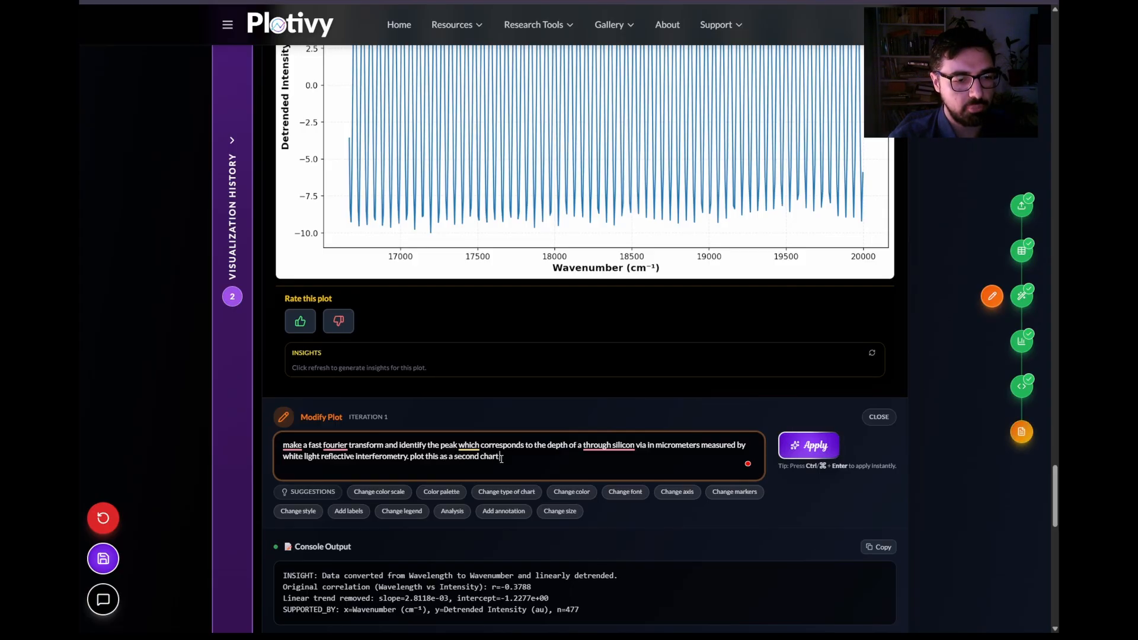
{"action": "type", "text": " below the ex"}
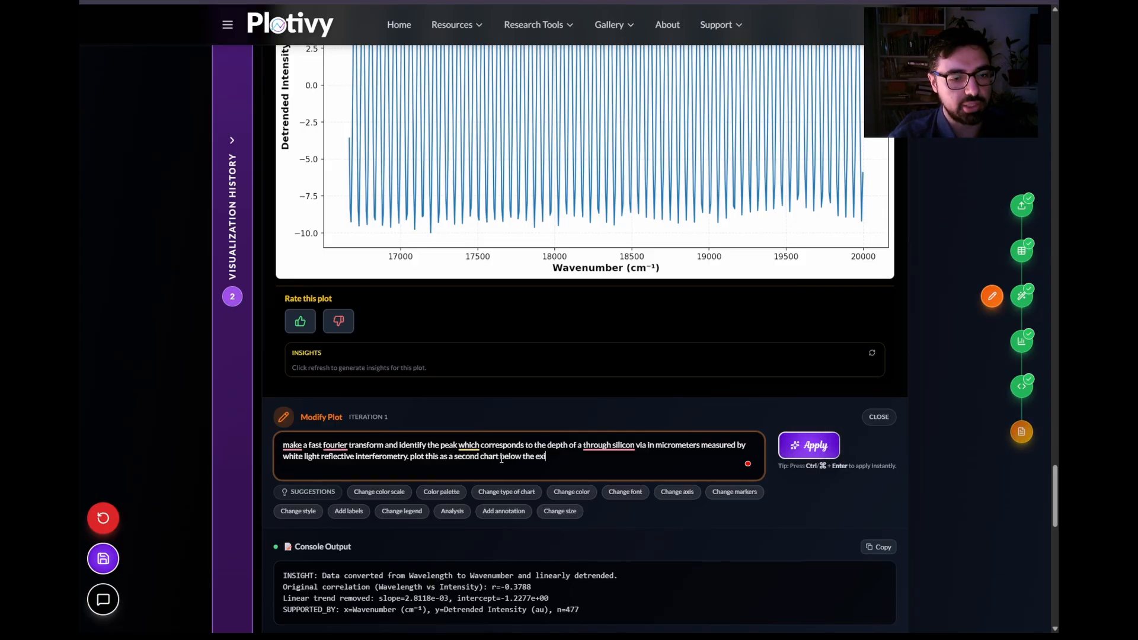
{"action": "type", "text": "isting one"}
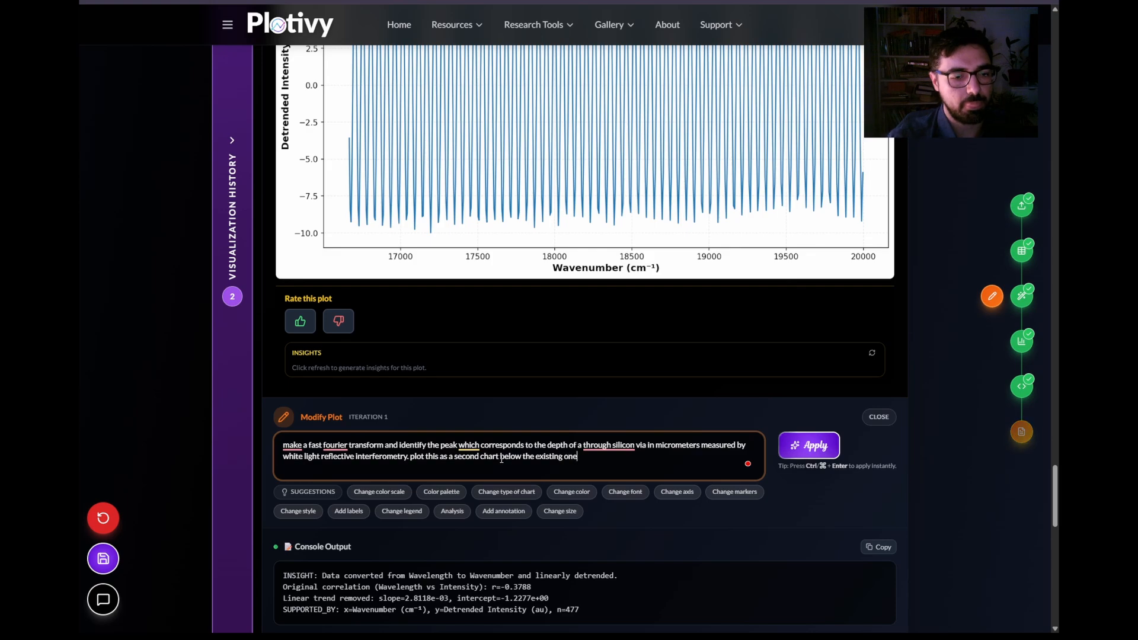
{"action": "left_click", "coordinate": [815, 447]}
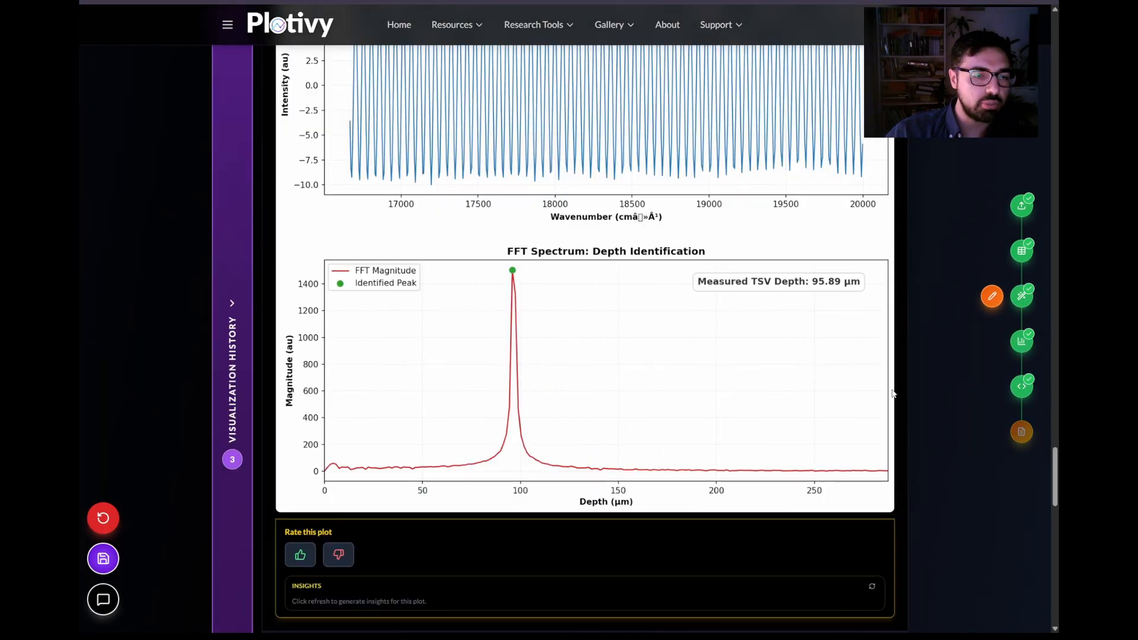
Step: Examine the interferogram and the FFT spectrum with its identified peak and TSV depth annotation
{"action": "scroll", "coordinate": [923, 384], "scroll_direction": "down", "scroll_amount": 3}
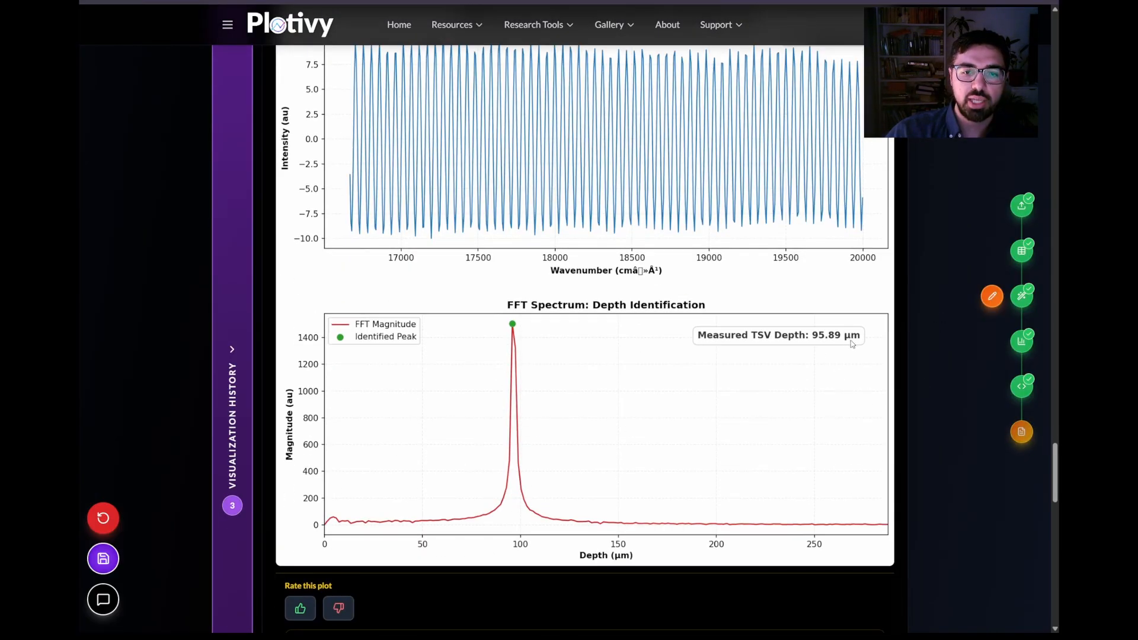
{"action": "scroll", "coordinate": [913, 418], "scroll_direction": "down", "scroll_amount": 1}
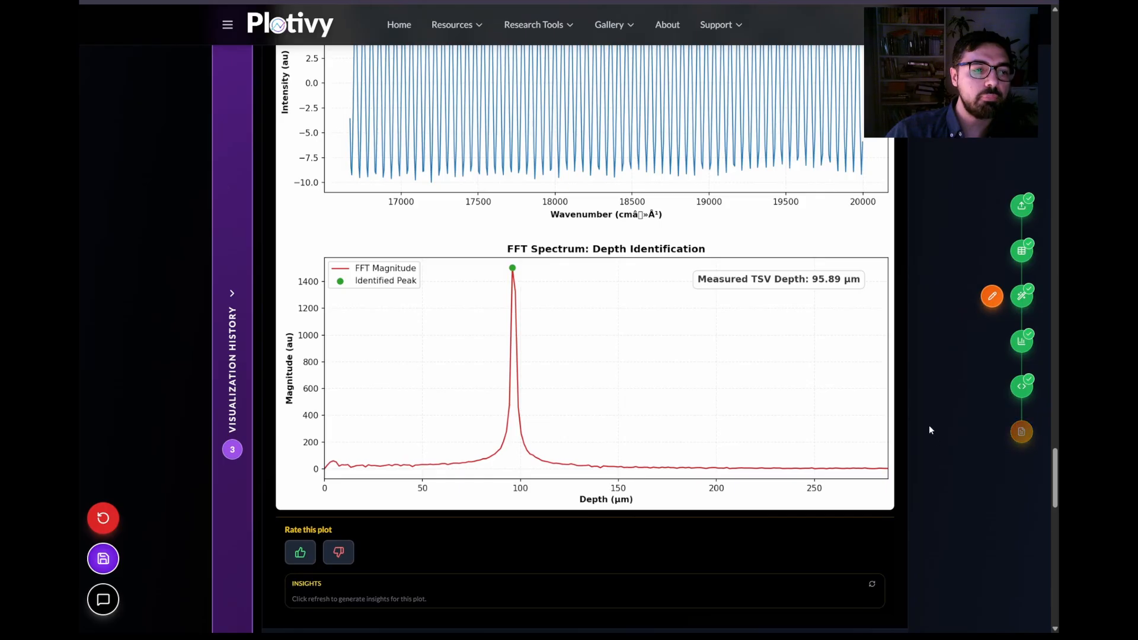
{"action": "scroll", "coordinate": [930, 425], "scroll_direction": "up", "scroll_amount": 2}
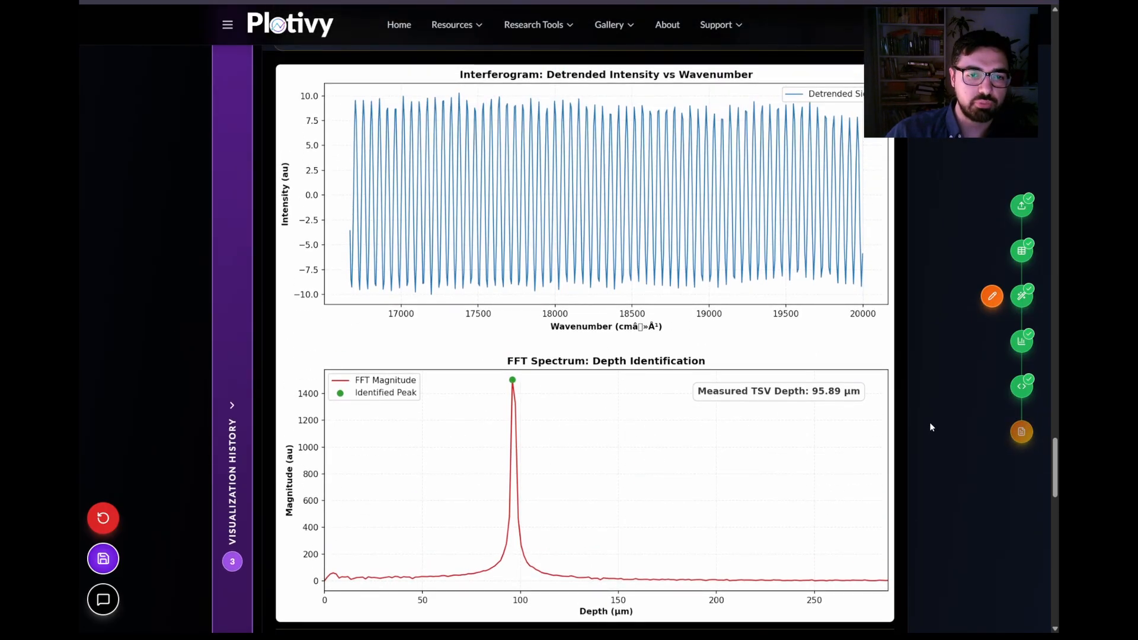
{"action": "scroll", "coordinate": [929, 424], "scroll_direction": "down", "scroll_amount": 3}
{"action": "scroll", "coordinate": [929, 415], "scroll_direction": "down", "scroll_amount": 14}
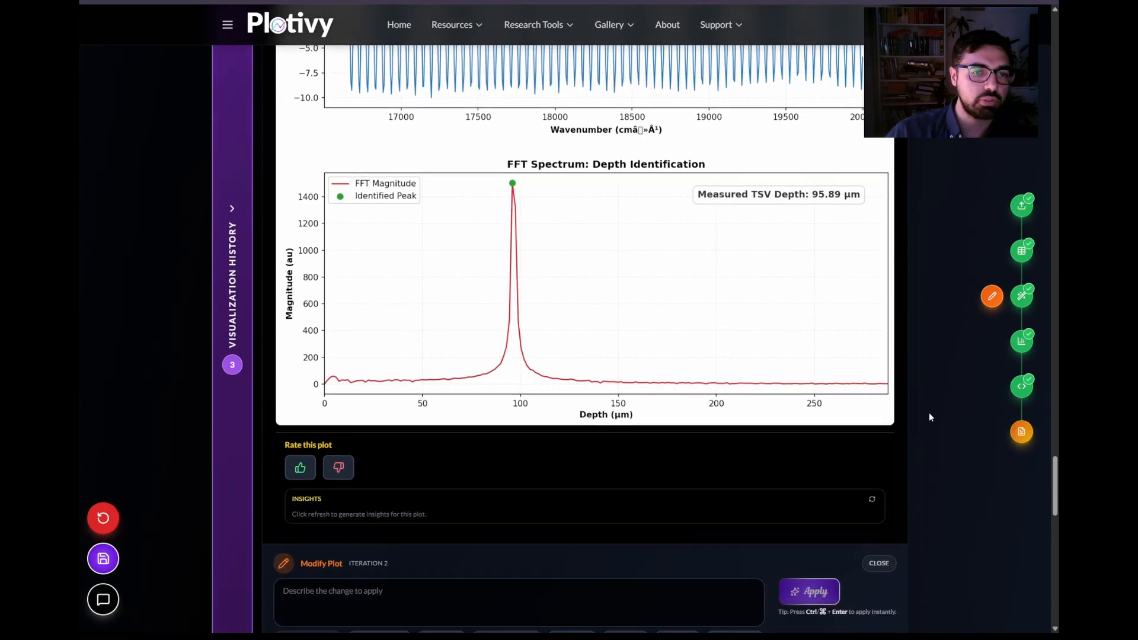
Step: Review the code changes from the FFT modification, then hide the comparison and read the updated Python code through to its end
{"action": "scroll", "coordinate": [930, 413], "scroll_direction": "down", "scroll_amount": 2}
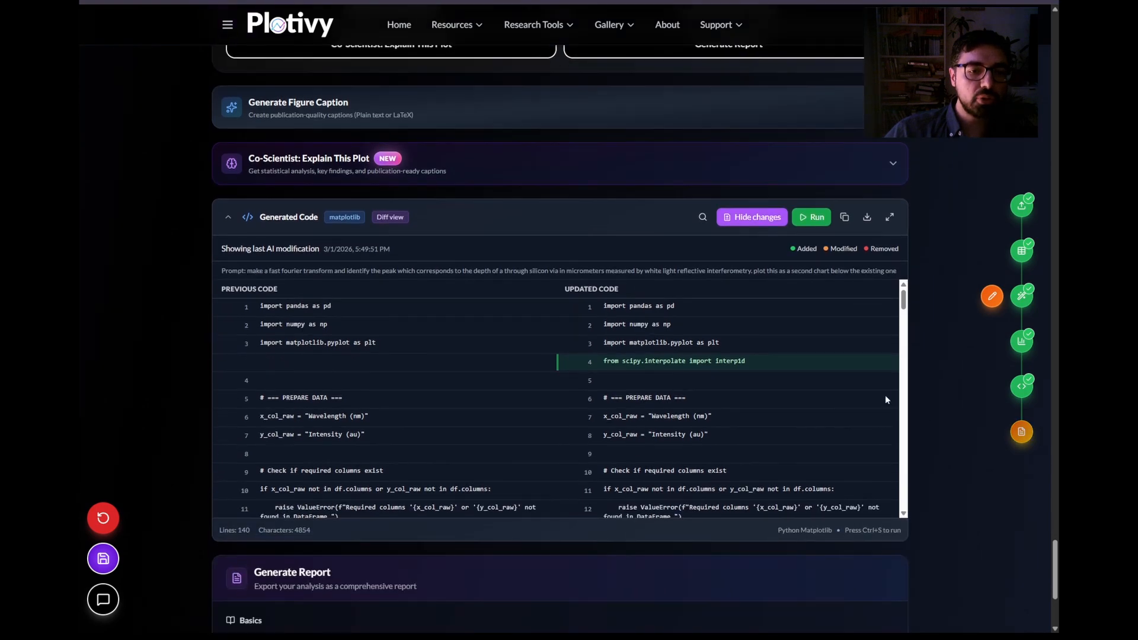
{"action": "scroll", "coordinate": [884, 395], "scroll_direction": "down", "scroll_amount": 7}
{"action": "scroll", "coordinate": [670, 402], "scroll_direction": "up", "scroll_amount": 6}
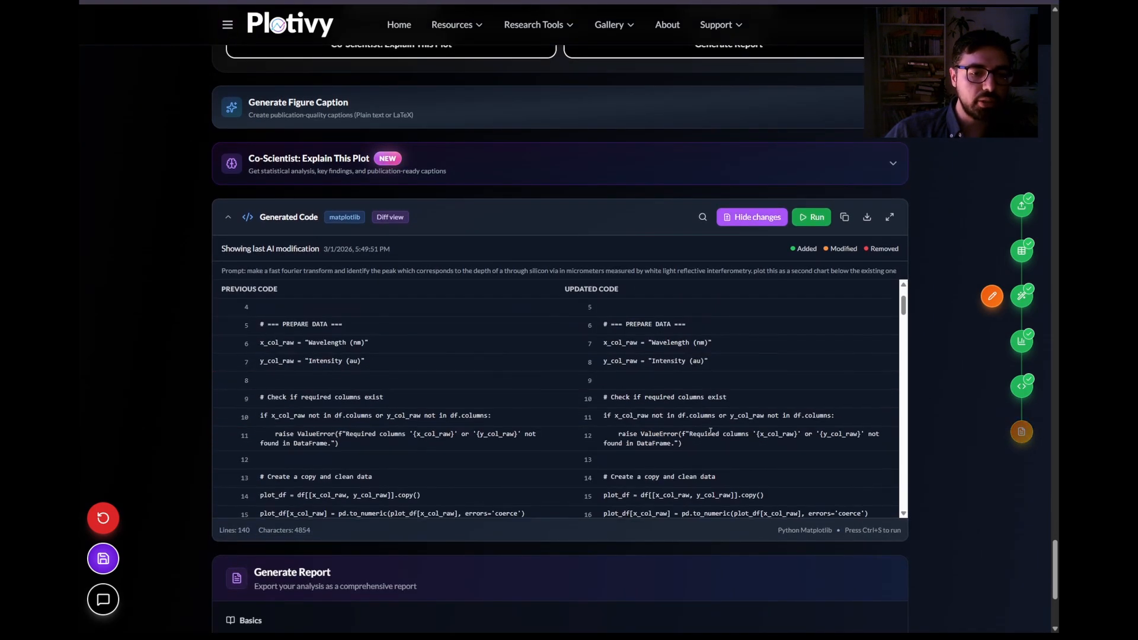
{"action": "left_click", "coordinate": [752, 217]}
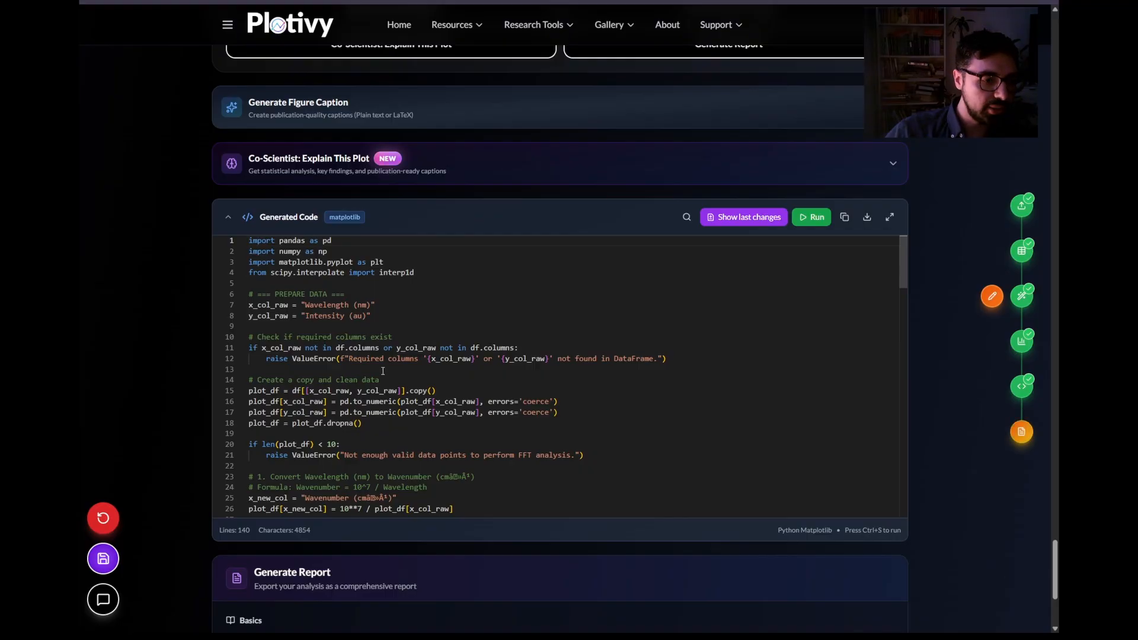
{"action": "scroll", "coordinate": [383, 371], "scroll_direction": "down", "scroll_amount": 5}
{"action": "scroll", "coordinate": [422, 359], "scroll_direction": "down", "scroll_amount": 2}
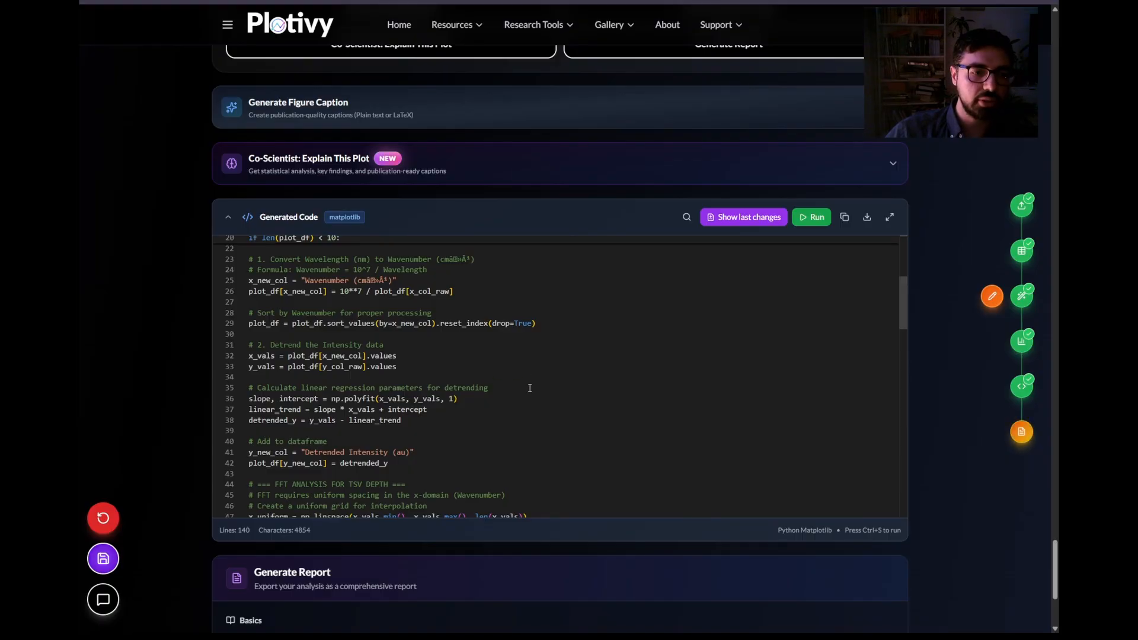
{"action": "scroll", "coordinate": [528, 386], "scroll_direction": "down", "scroll_amount": 8}
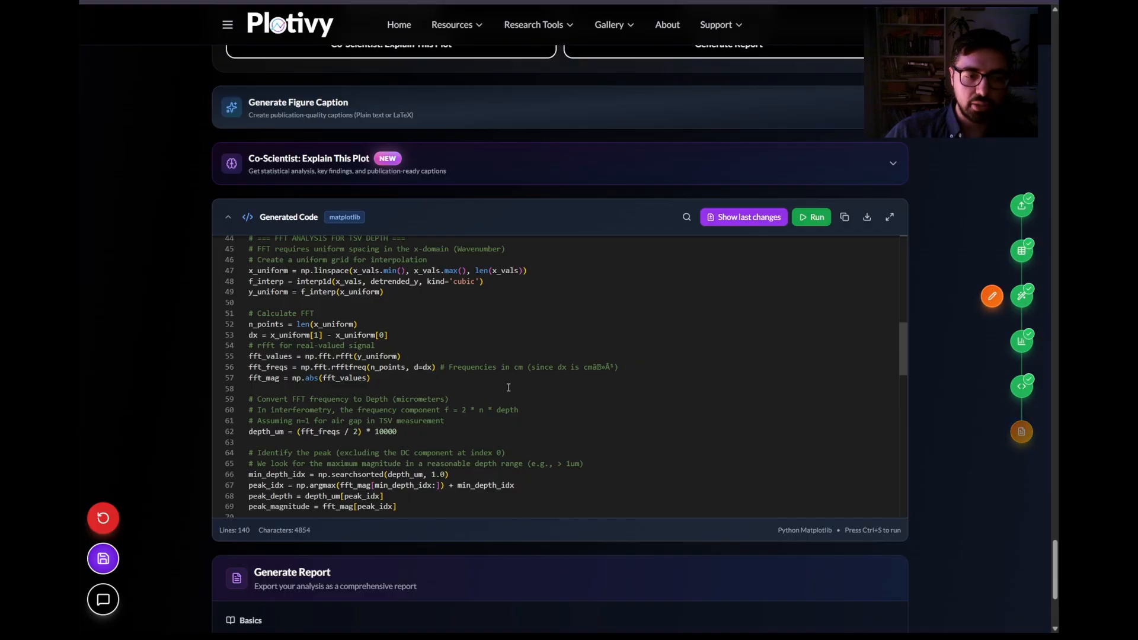
{"action": "scroll", "coordinate": [509, 387], "scroll_direction": "down", "scroll_amount": 4}
{"action": "scroll", "coordinate": [517, 397], "scroll_direction": "down", "scroll_amount": 3}
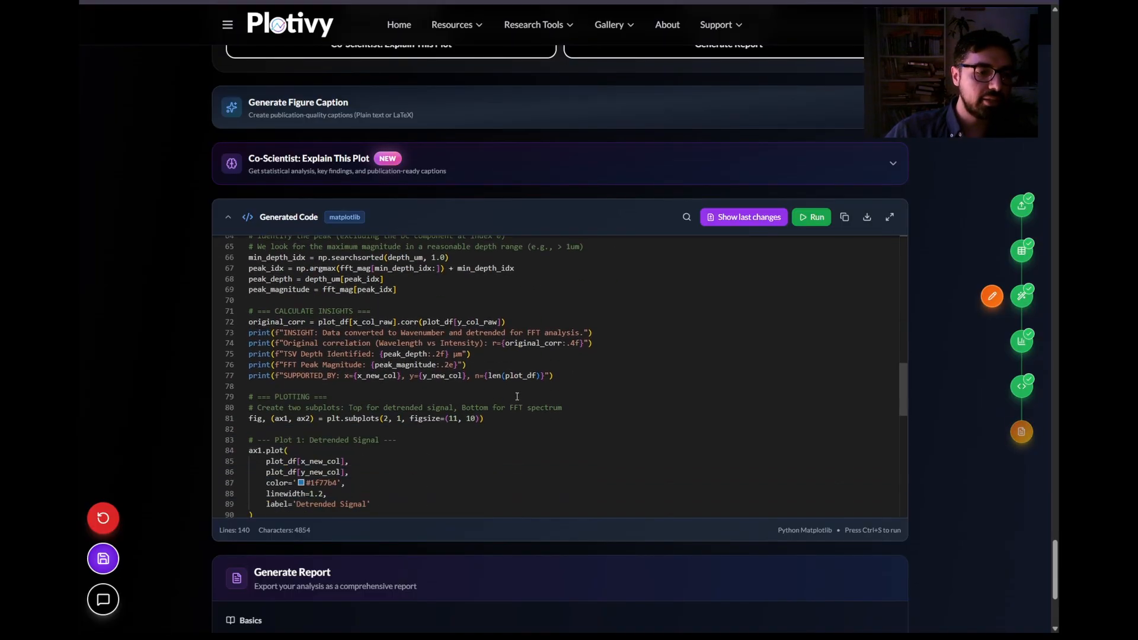
{"action": "scroll", "coordinate": [517, 397], "scroll_direction": "down", "scroll_amount": 6}
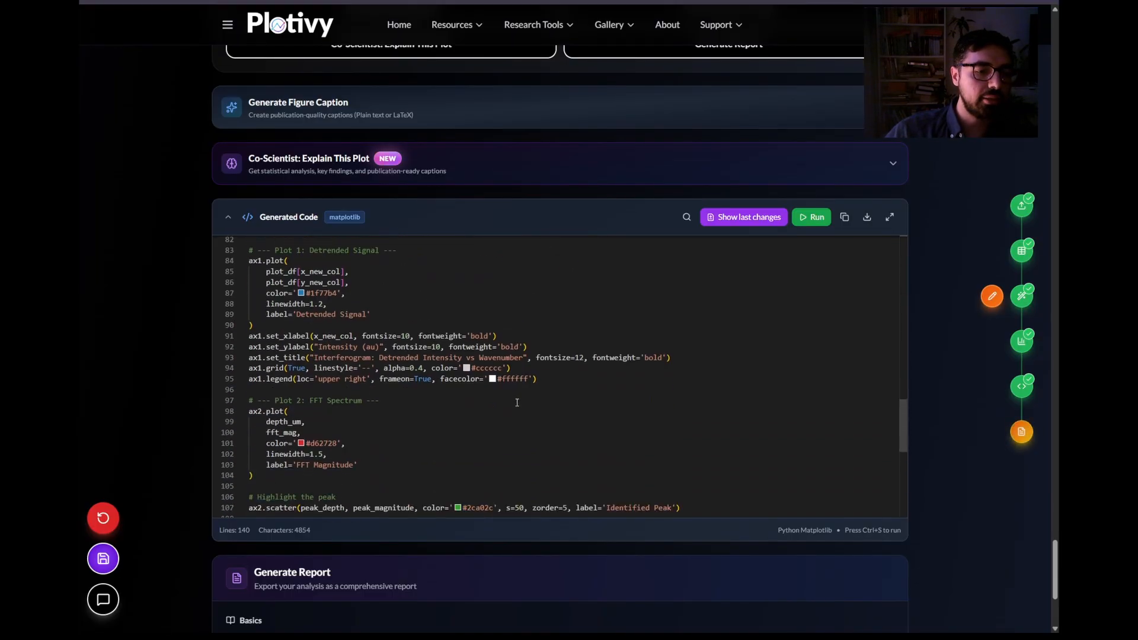
{"action": "scroll", "coordinate": [517, 402], "scroll_direction": "down", "scroll_amount": 7}
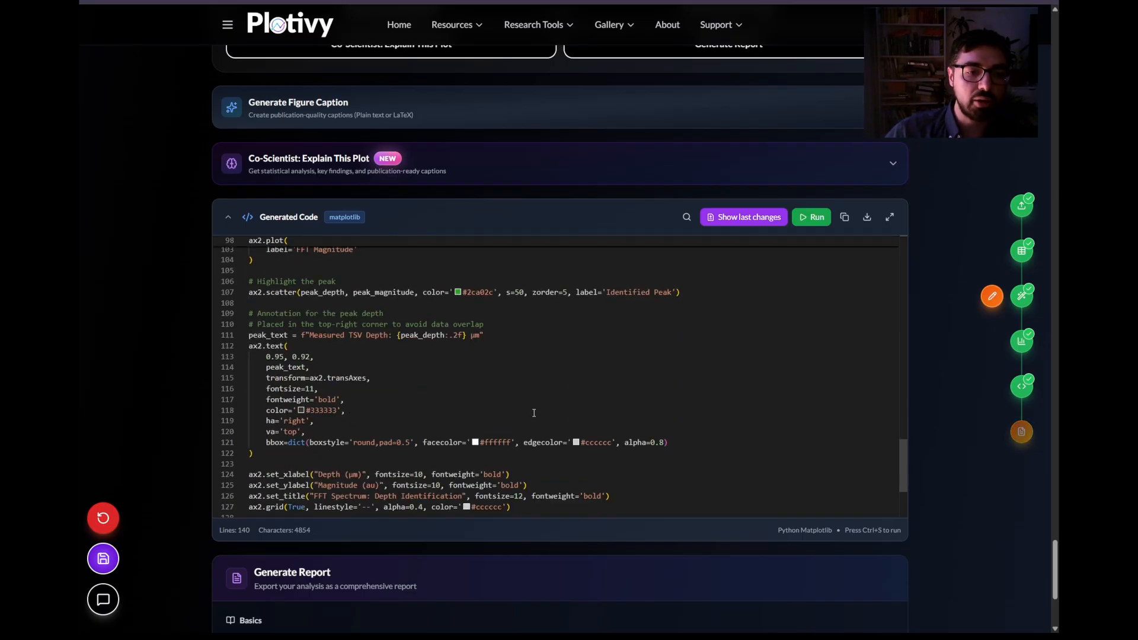
{"action": "scroll", "coordinate": [537, 422], "scroll_direction": "down", "scroll_amount": 4}
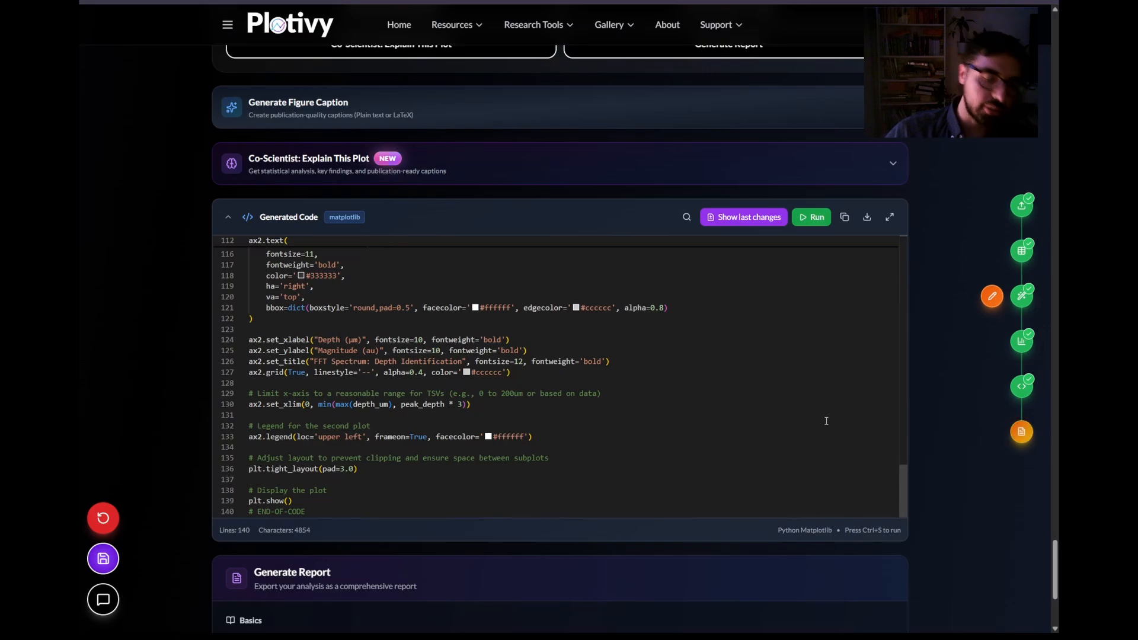
Step: Browse the visualization history, opening the earlier untitled scatter plot and going back to the fast fourier transform version
{"action": "scroll", "coordinate": [936, 395], "scroll_direction": "up", "scroll_amount": 10}
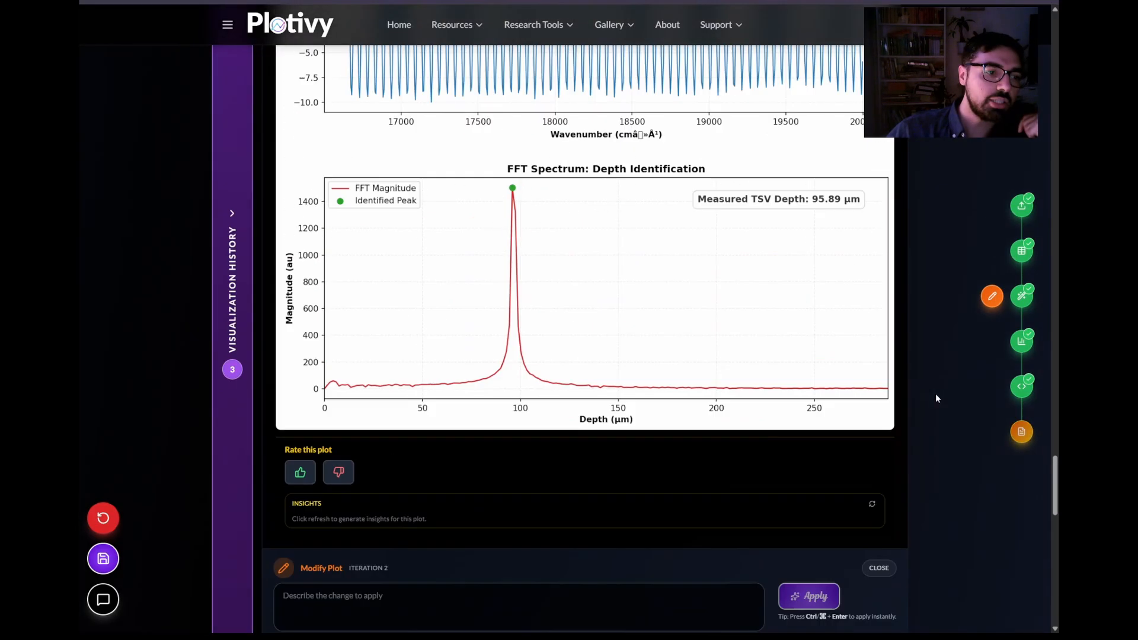
{"action": "scroll", "coordinate": [936, 395], "scroll_direction": "up", "scroll_amount": 1}
{"action": "left_click", "coordinate": [245, 294]}
{"action": "scroll", "coordinate": [323, 375], "scroll_direction": "up", "scroll_amount": 6}
{"action": "mouse_move", "coordinate": [358, 237]}
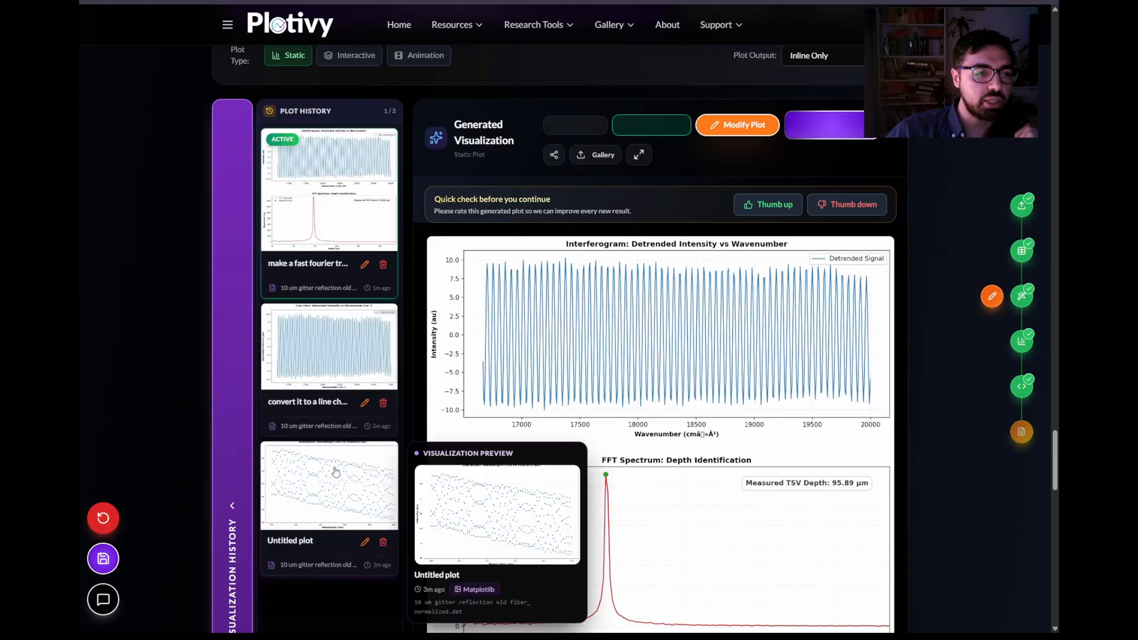
{"action": "left_click", "coordinate": [335, 471]}
{"action": "left_click", "coordinate": [243, 304]}
{"action": "left_click", "coordinate": [353, 202]}
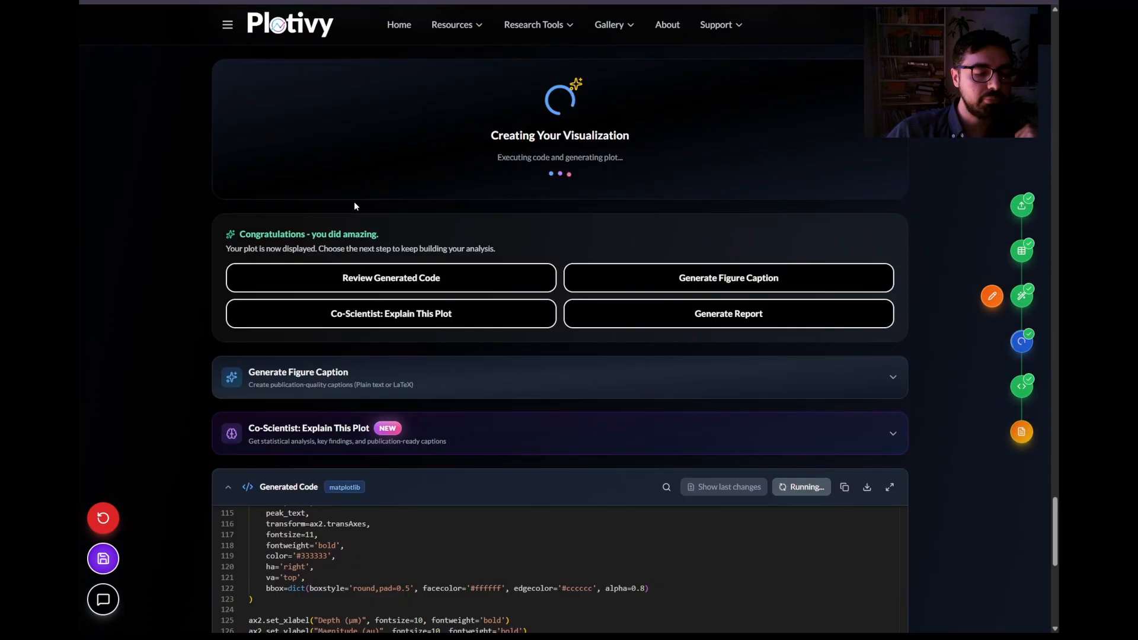
Step: Generate a medium-length (2-4 sentences) plain-text figure caption for the FFT plot
{"action": "scroll", "coordinate": [864, 333], "scroll_direction": "down", "scroll_amount": 12}
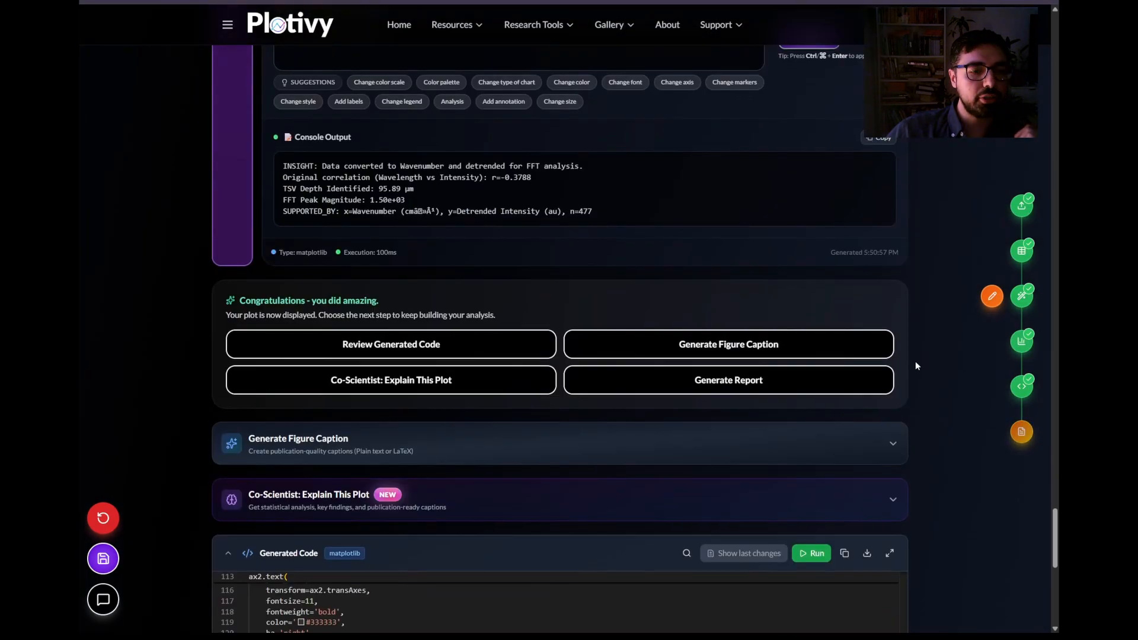
{"action": "scroll", "coordinate": [919, 366], "scroll_direction": "down", "scroll_amount": 4}
{"action": "left_click", "coordinate": [414, 231]}
{"action": "left_click", "coordinate": [408, 383]}
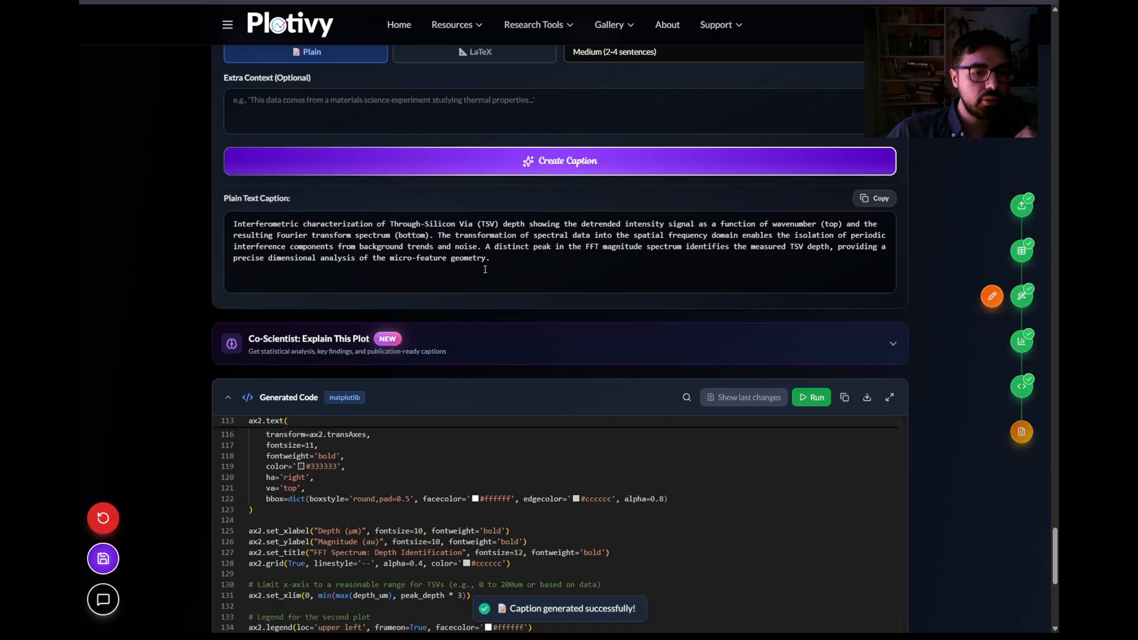
Step: Set the report title to "tsv depth by wlri"
{"action": "scroll", "coordinate": [485, 270], "scroll_direction": "down", "scroll_amount": 7}
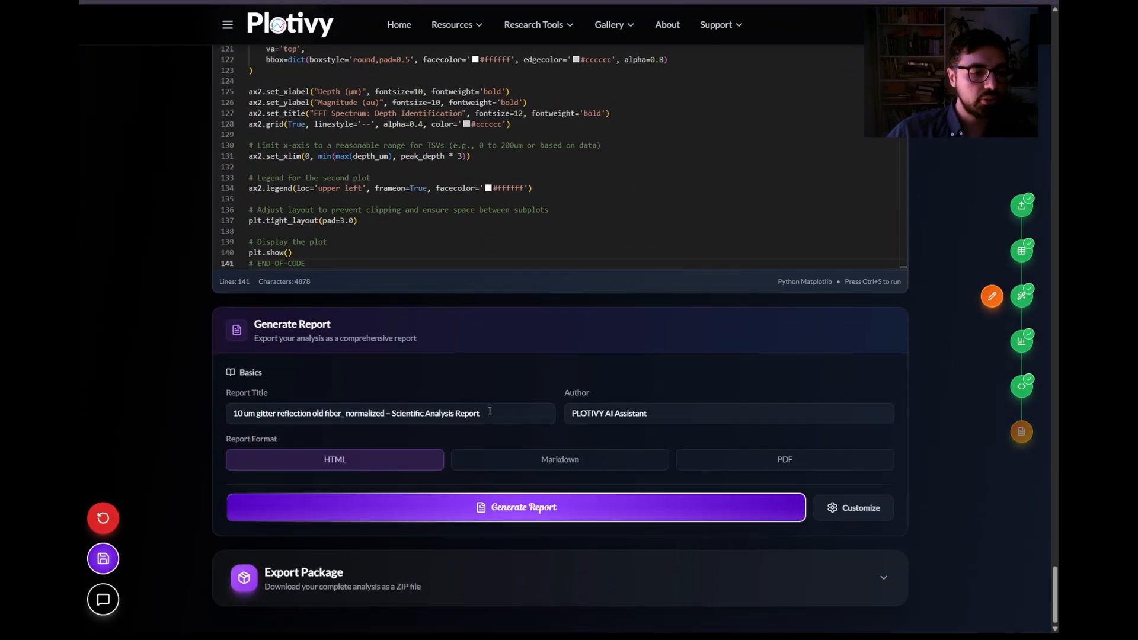
{"action": "left_click_drag", "start_coordinate": [489, 411], "coordinate": [172, 405]}
{"action": "type", "text": "ts"}
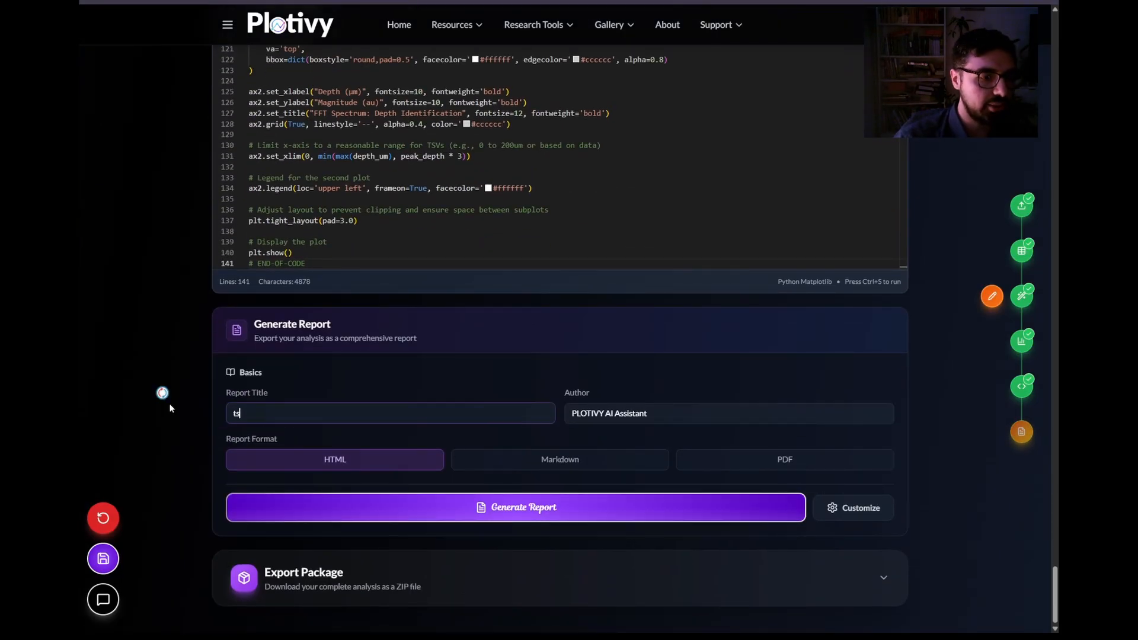
{"action": "type", "text": "v depth by"}
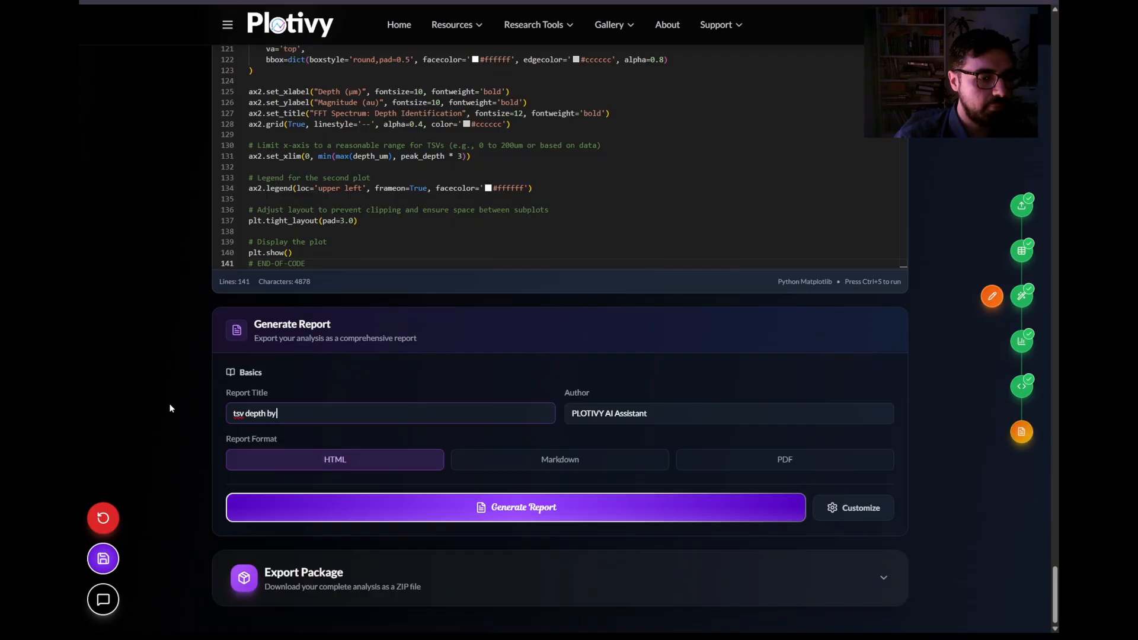
{"action": "type", "text": " wlri"}
Step: Replace the report author with the author's first name, generate the report in HTML format, and look through its preview
{"action": "double_click", "coordinate": [598, 414]}
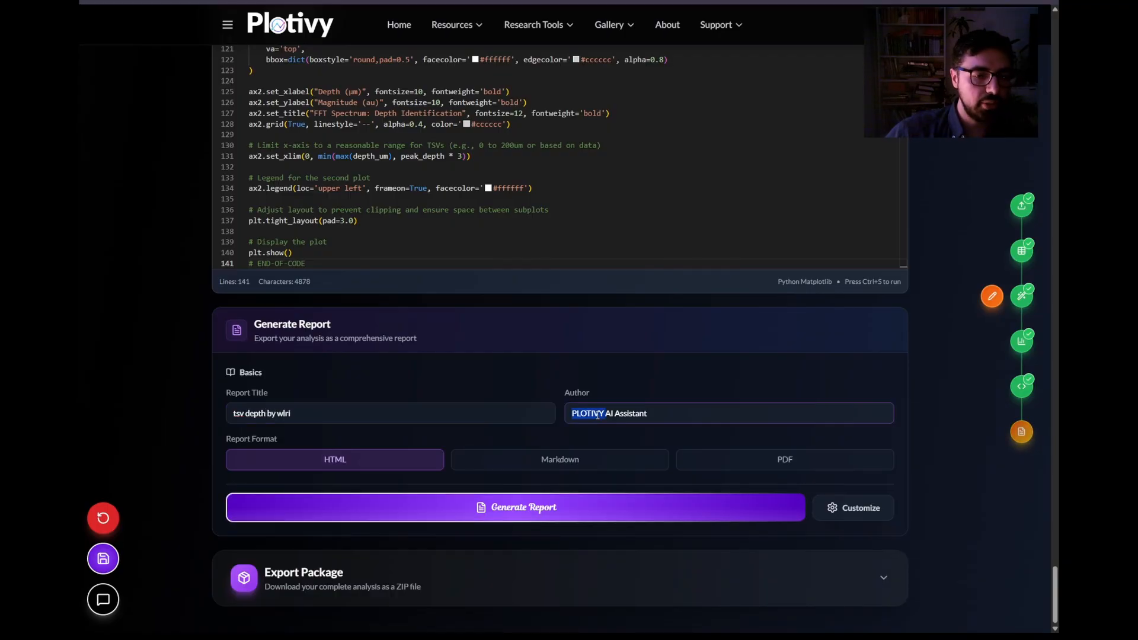
{"action": "key", "text": "ctrl+a"}
{"action": "type", "text": "Francesco"}
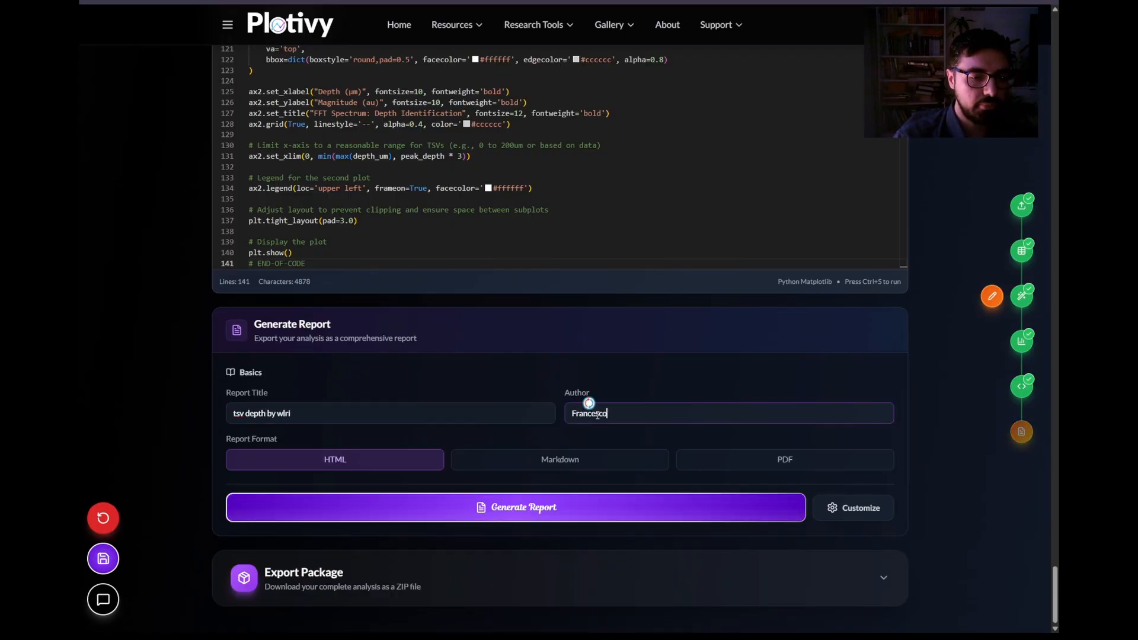
{"action": "left_click", "coordinate": [318, 505]}
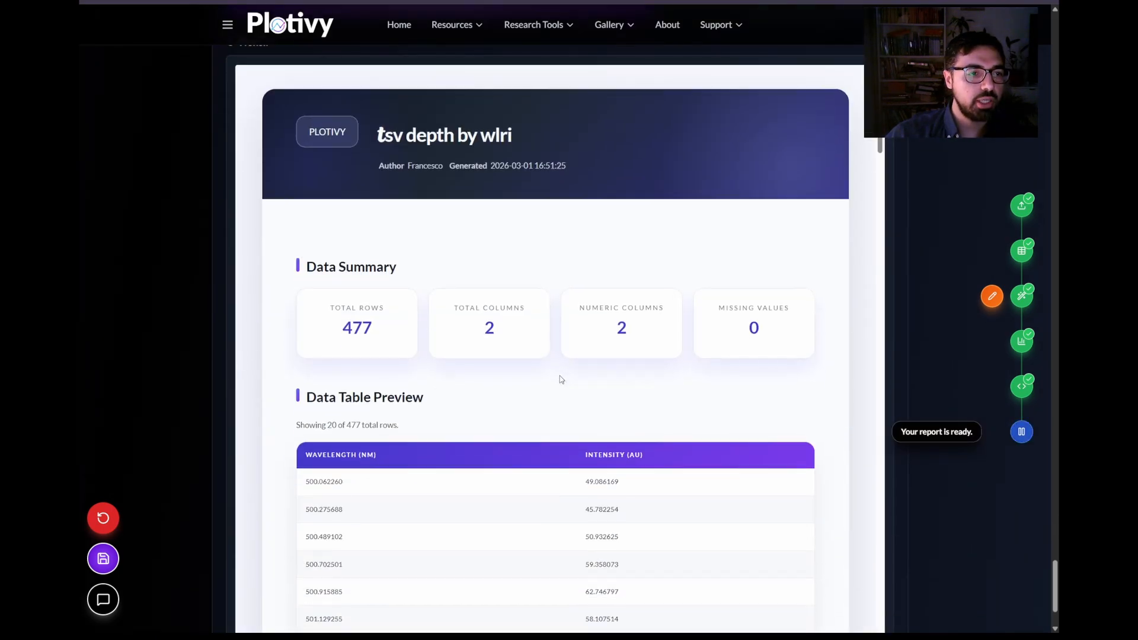
{"action": "scroll", "coordinate": [559, 382], "scroll_direction": "down", "scroll_amount": 15}
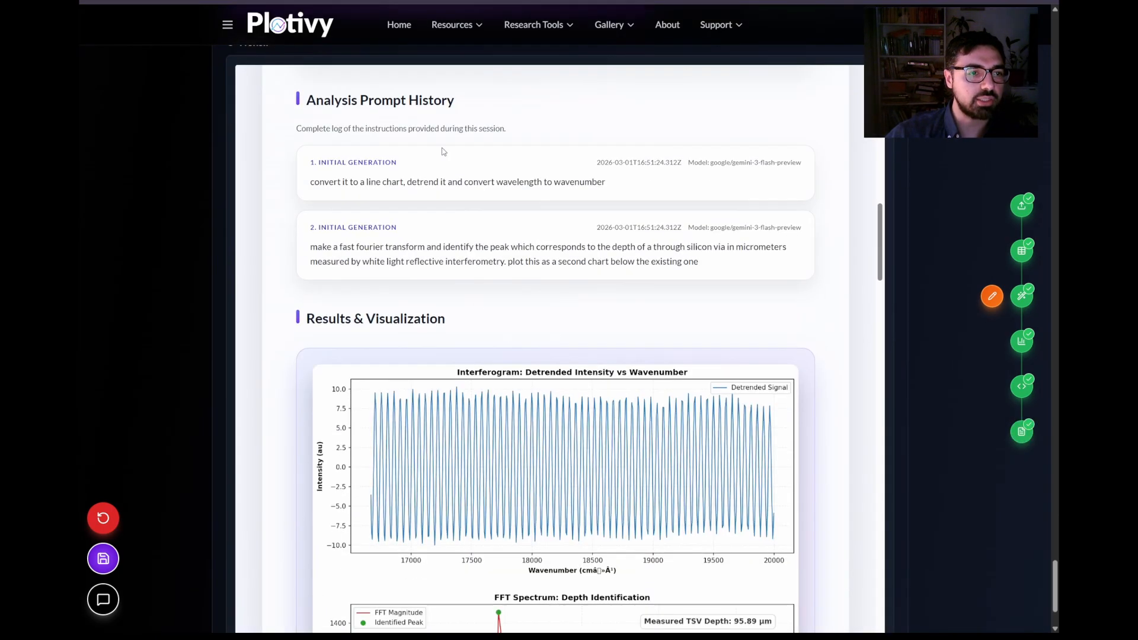
Step: Review the rest of the report preview, from the prompt history to the metadata notes, and the items offered for the export package
{"action": "scroll", "coordinate": [503, 298], "scroll_direction": "down", "scroll_amount": 8}
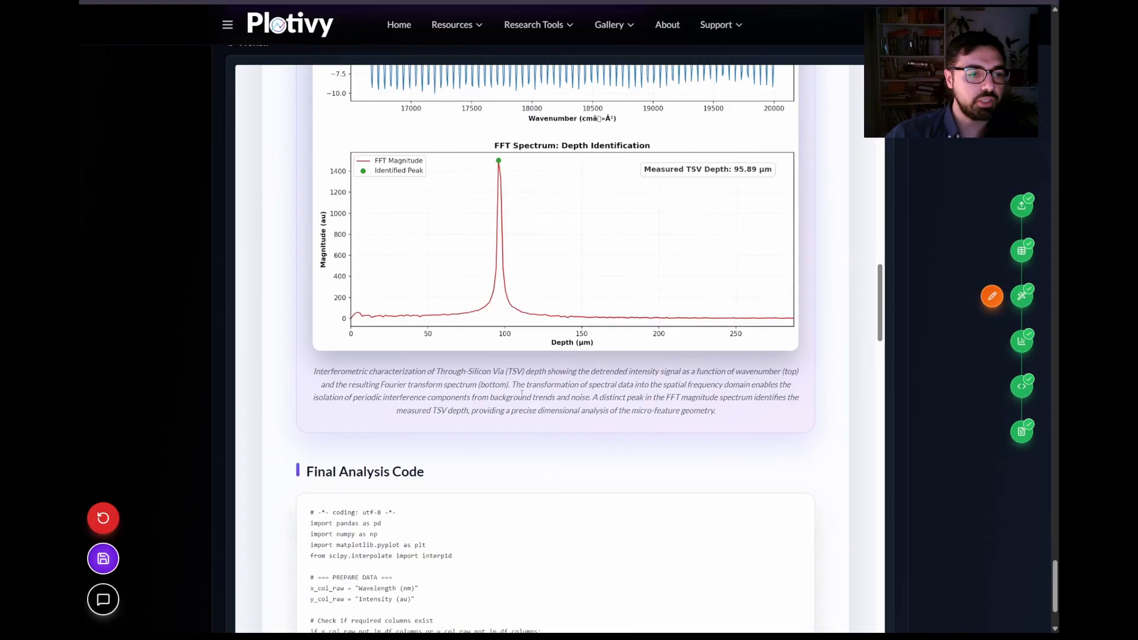
{"action": "scroll", "coordinate": [560, 382], "scroll_direction": "down", "scroll_amount": 12}
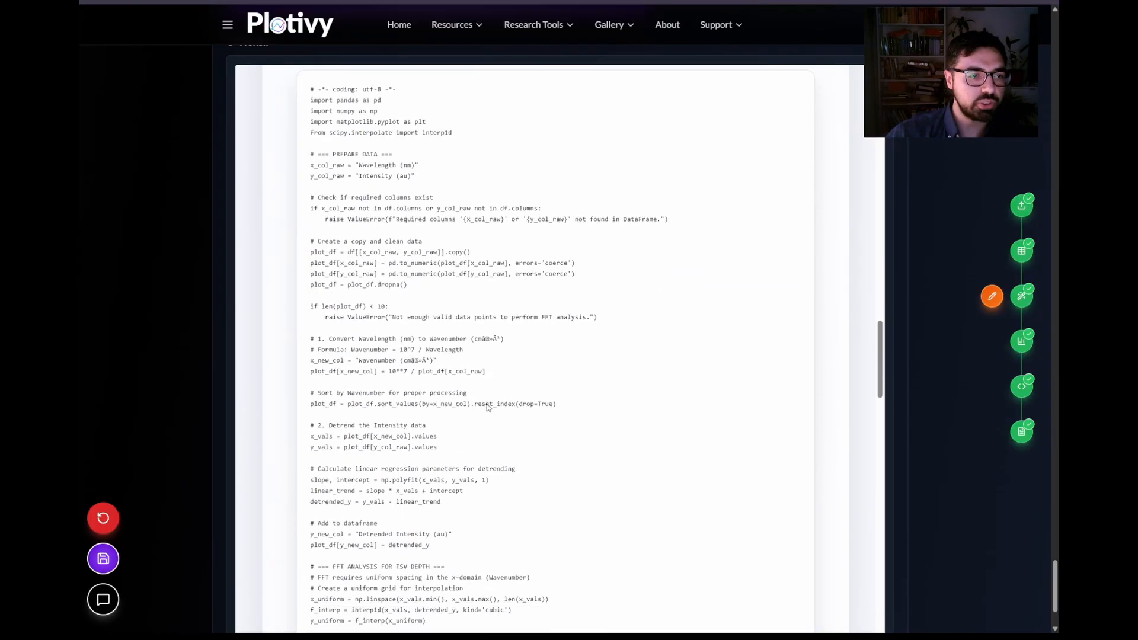
{"action": "scroll", "coordinate": [487, 405], "scroll_direction": "down", "scroll_amount": 10}
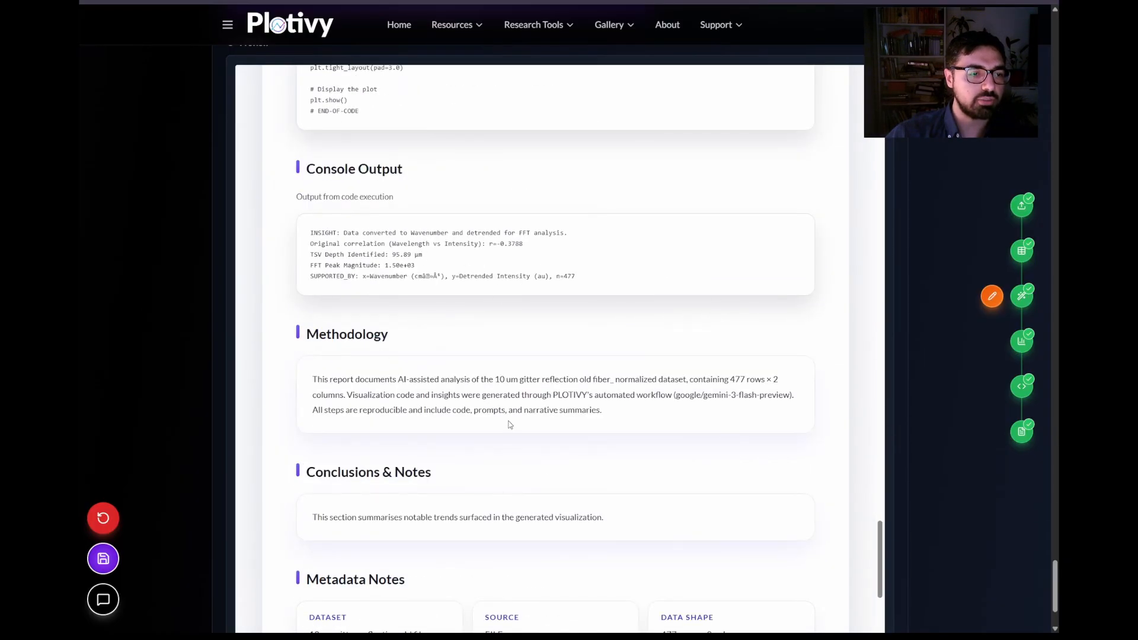
{"action": "scroll", "coordinate": [519, 427], "scroll_direction": "down", "scroll_amount": 5}
{"action": "scroll", "coordinate": [652, 213], "scroll_direction": "down", "scroll_amount": 3}
{"action": "left_click", "coordinate": [338, 566]}
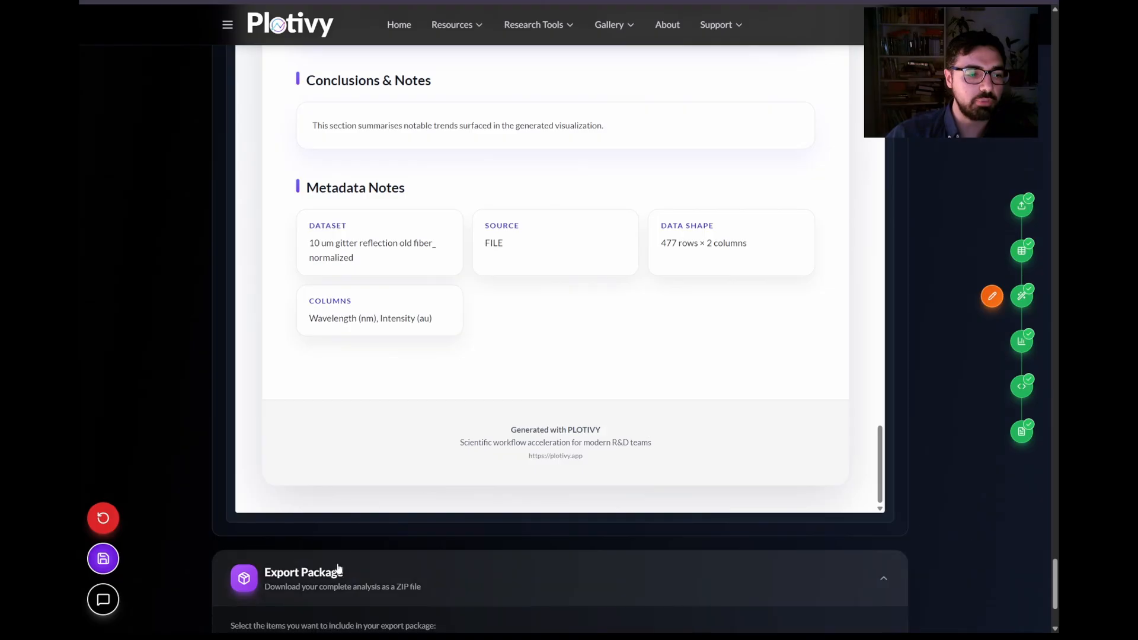
{"action": "scroll", "coordinate": [408, 508], "scroll_direction": "down", "scroll_amount": 3}
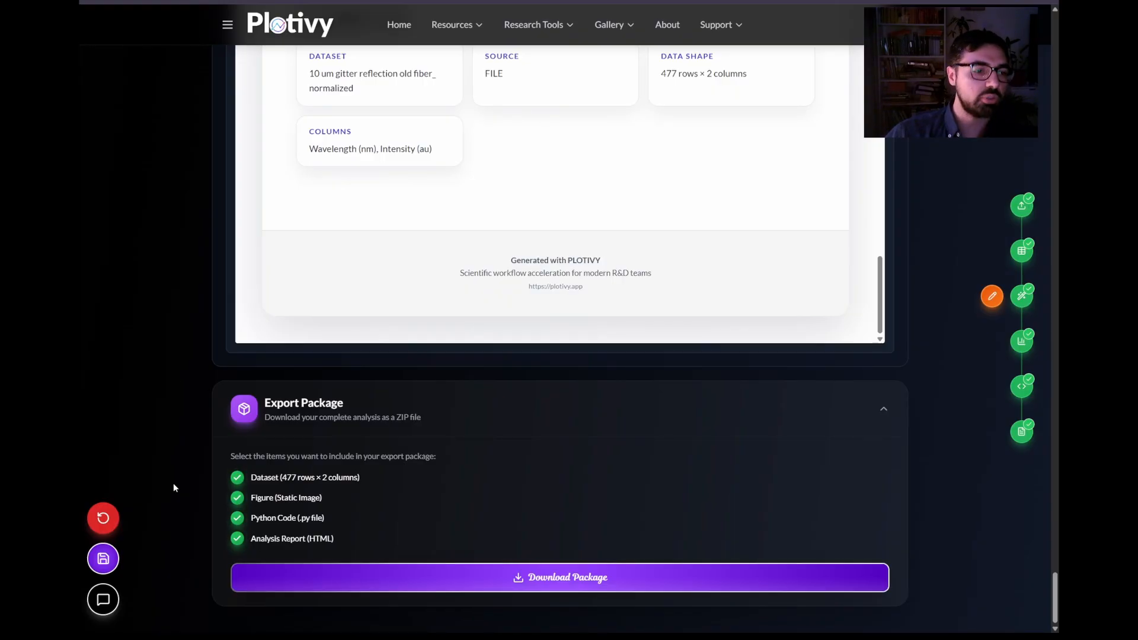
Step: Save the analysis as workspace "10 um gitter reflection old fiber_ normalized.dat" in the My Analysis Sessions project
{"action": "left_click", "coordinate": [103, 559]}
{"action": "left_click", "coordinate": [516, 461]}
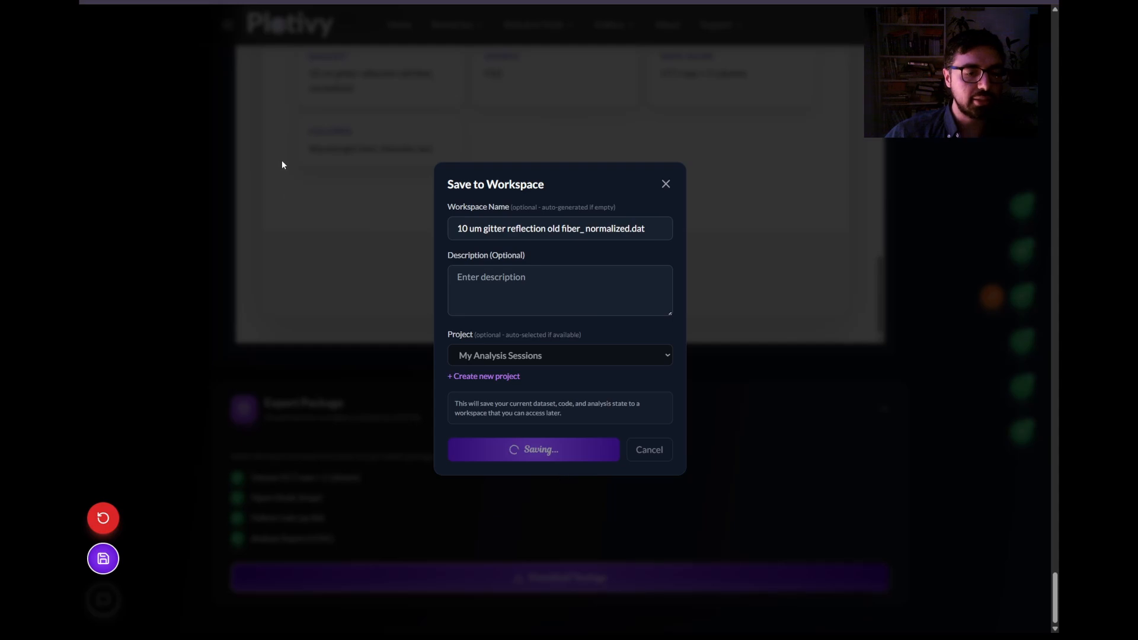
{"action": "left_click", "coordinate": [666, 184]}
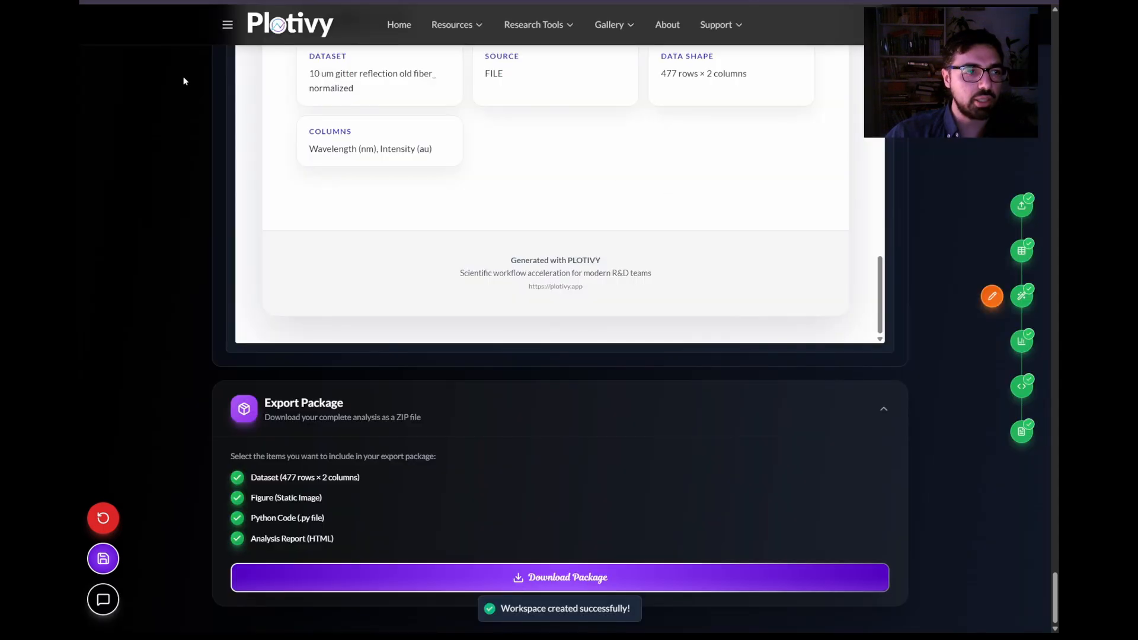
Step: Browse the saved workspaces in the Another test, EXAMPLES and My Analysis Sessions projects, and close the project list
{"action": "left_click", "coordinate": [228, 25]}
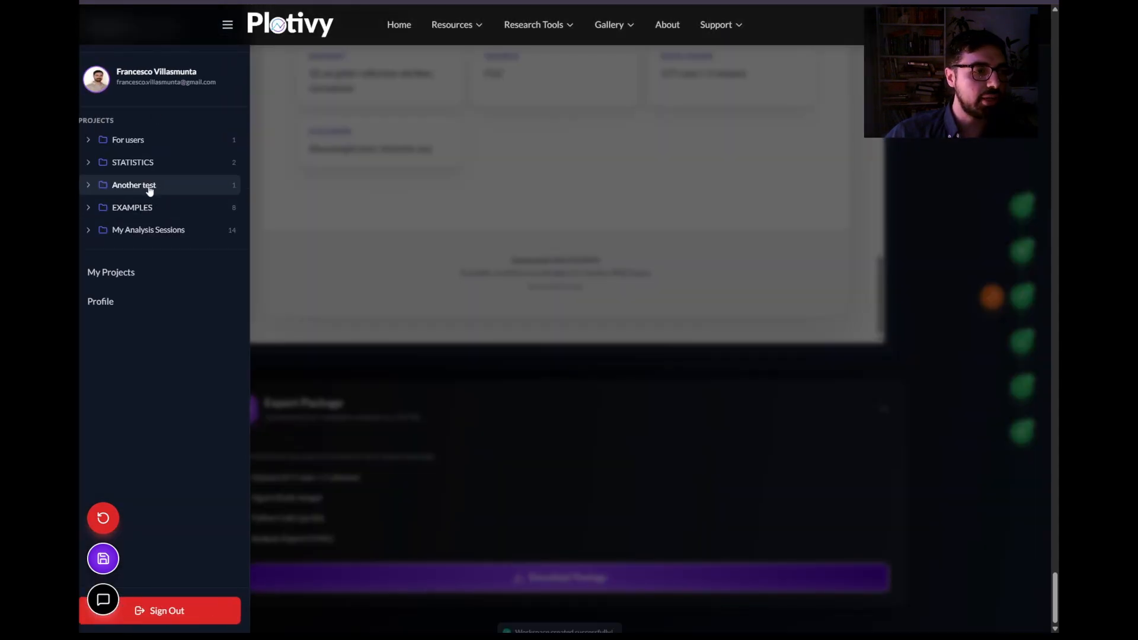
{"action": "left_click", "coordinate": [147, 186]}
{"action": "left_click", "coordinate": [136, 226]}
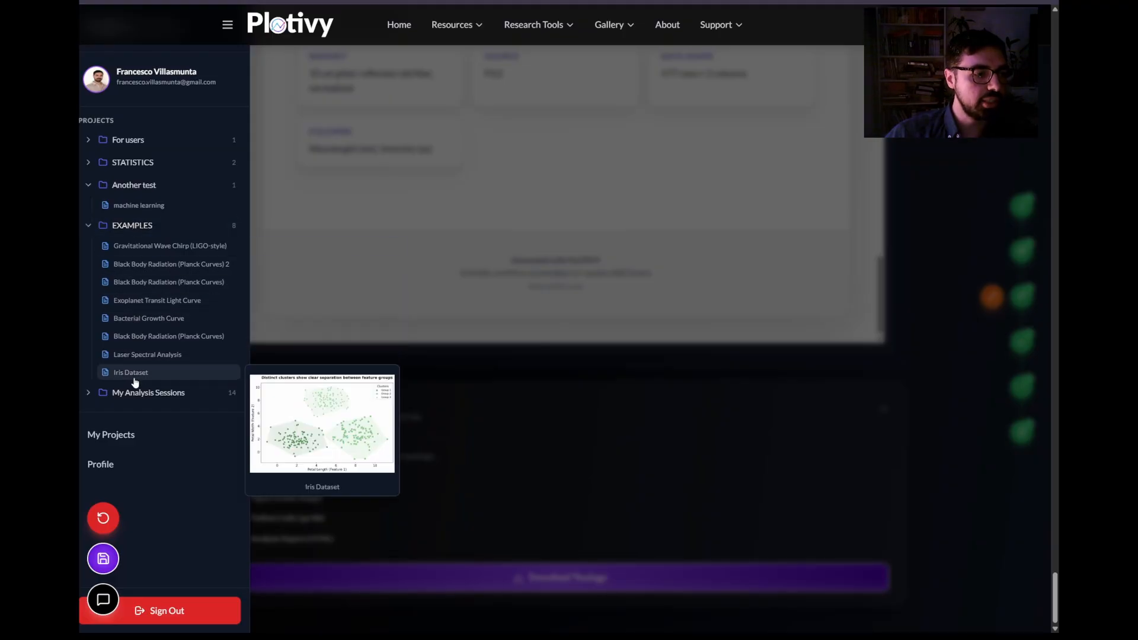
{"action": "left_click", "coordinate": [153, 393]}
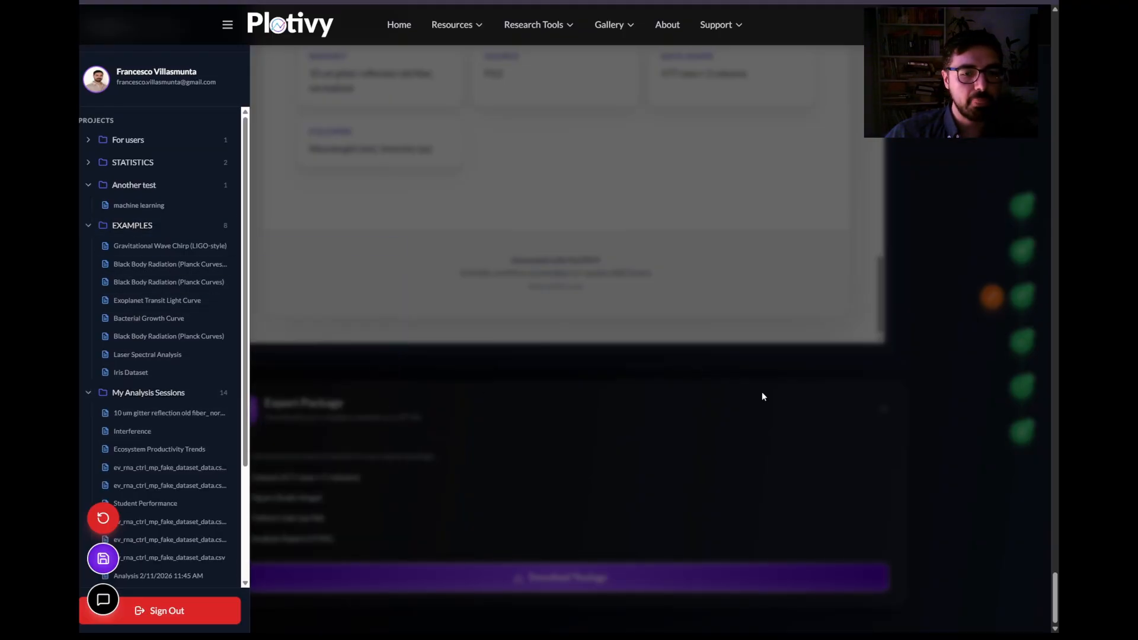
{"action": "left_click", "coordinate": [721, 447]}
{"action": "scroll", "coordinate": [720, 450], "scroll_direction": "up", "scroll_amount": 10}
{"action": "scroll", "coordinate": [712, 316], "scroll_direction": "up", "scroll_amount": 15}
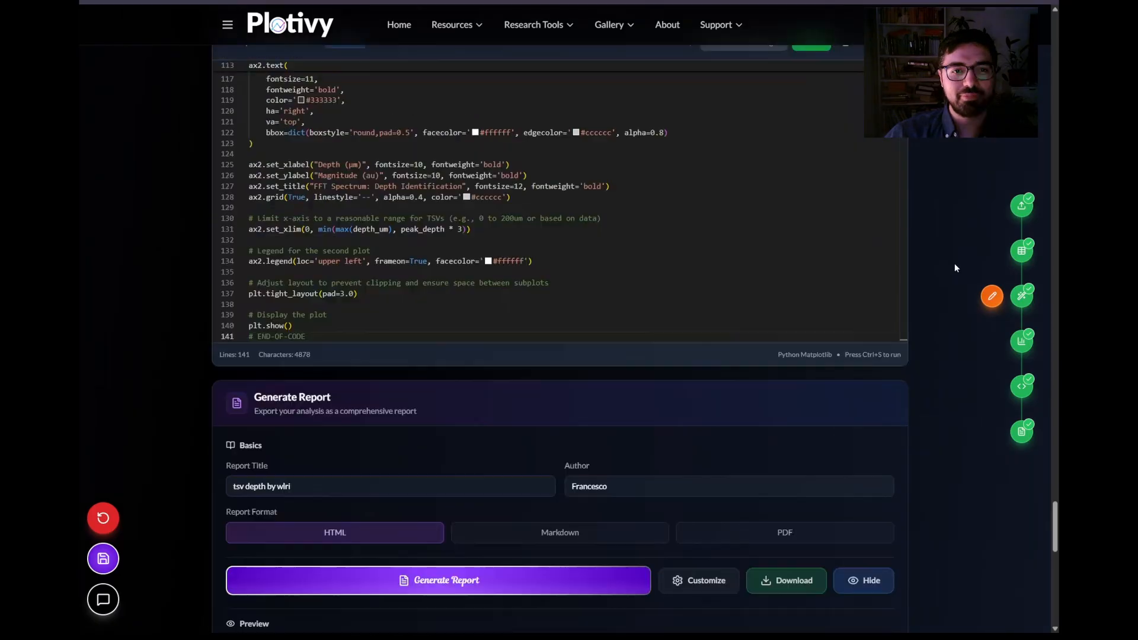
{"action": "scroll", "coordinate": [916, 269], "scroll_direction": "up", "scroll_amount": 20}
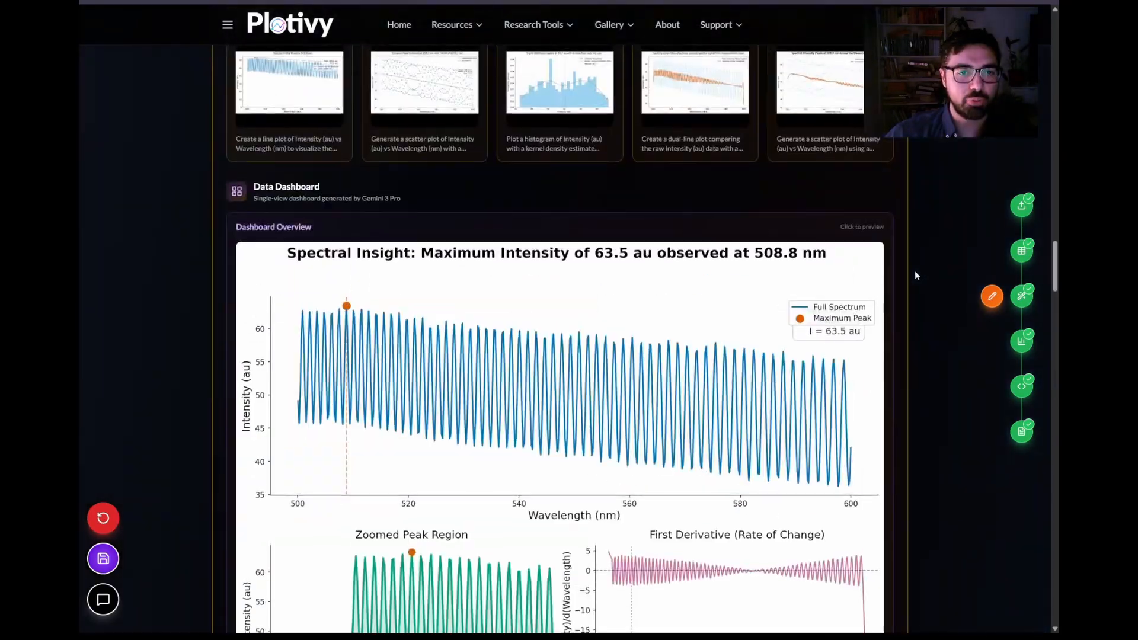
{"action": "scroll", "coordinate": [916, 277], "scroll_direction": "up", "scroll_amount": 5}
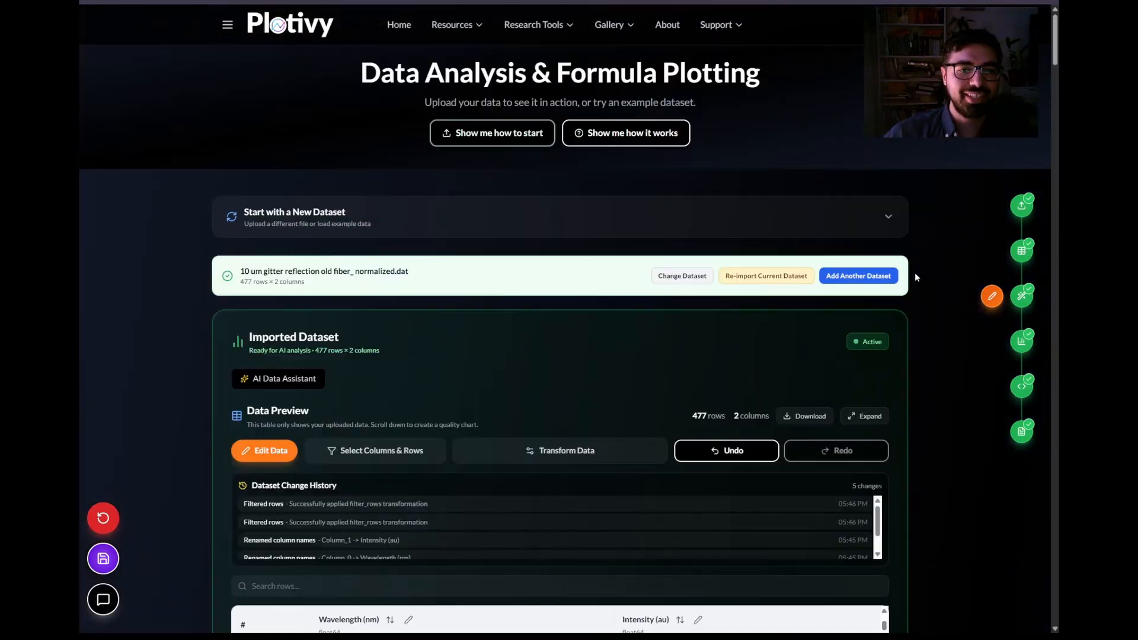